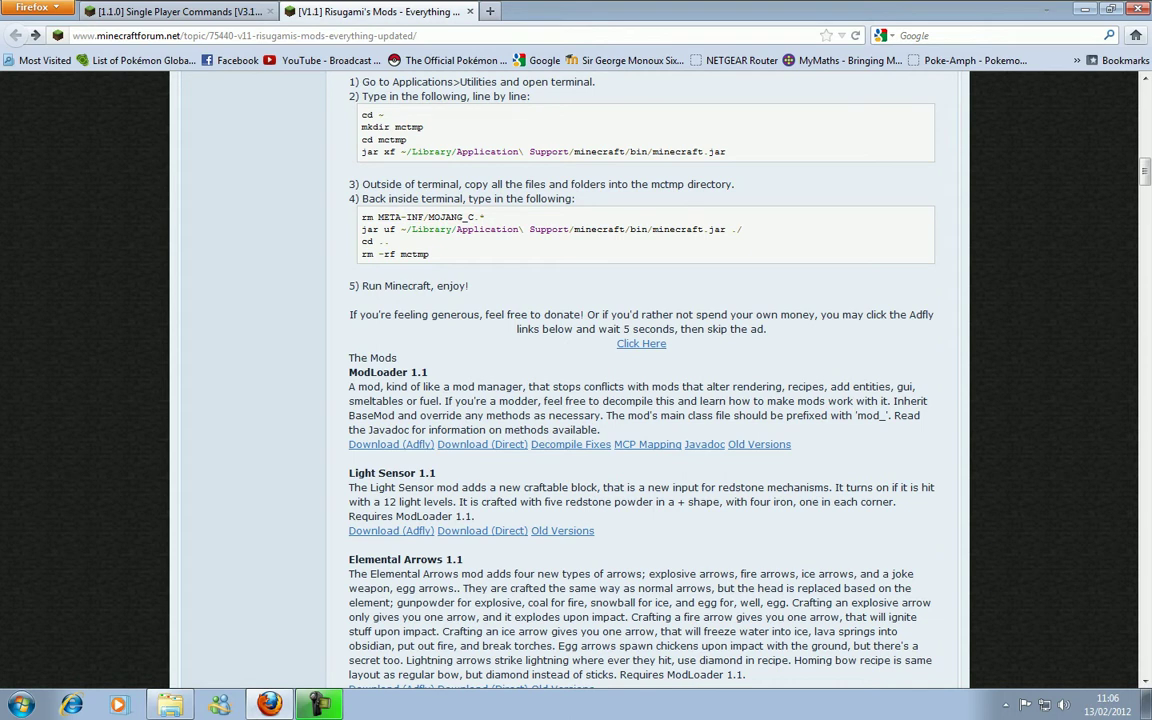
Step: Scroll Risugami's mods post to ModLoader 1.1 and follow its Download (Adfly) link
scroll(640, 380, up, 2)
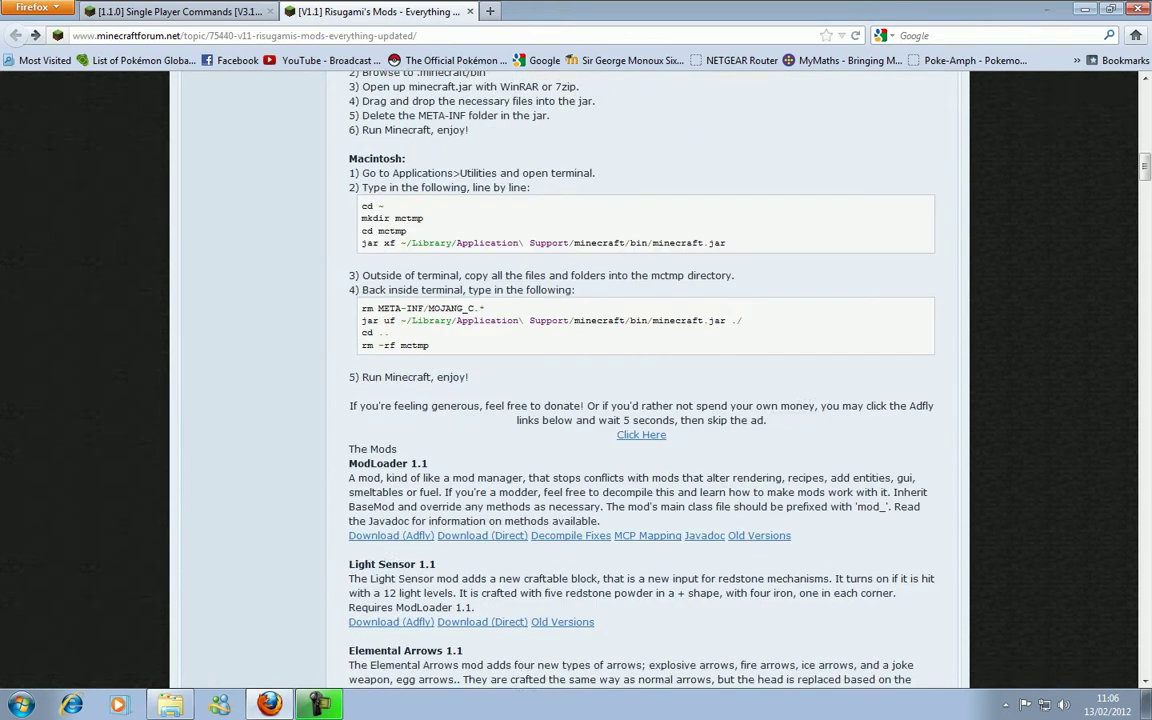
scroll(640, 380, down, 2)
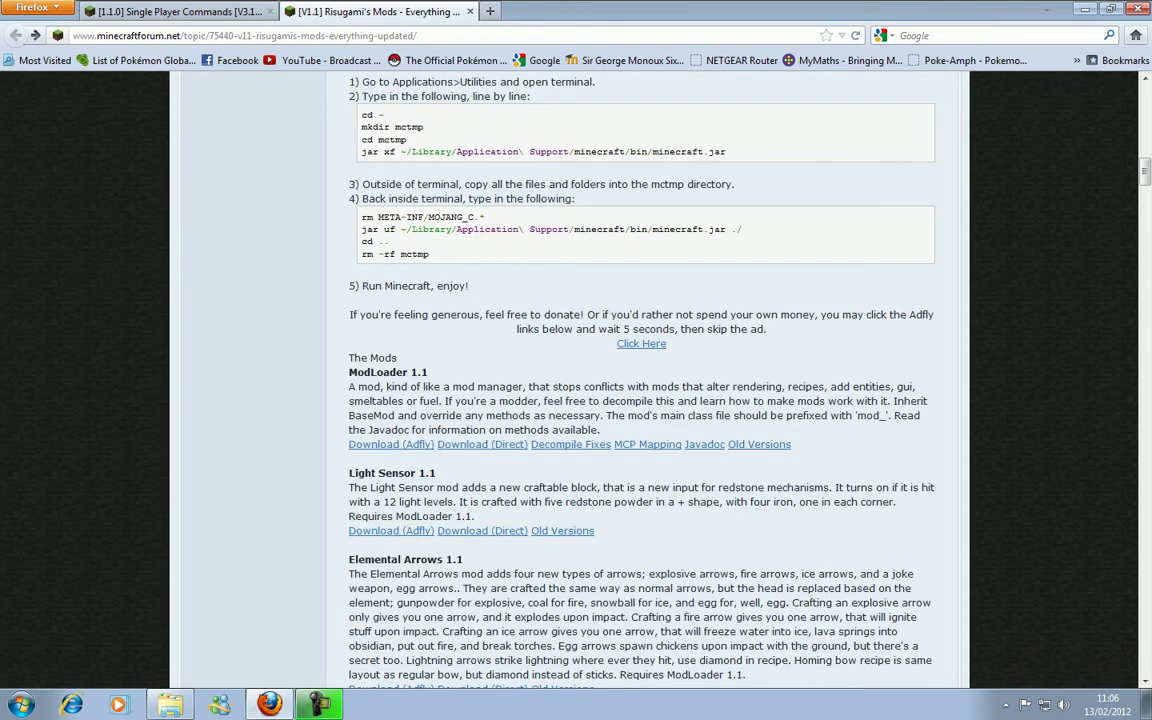
scroll(640, 380, down, 2)
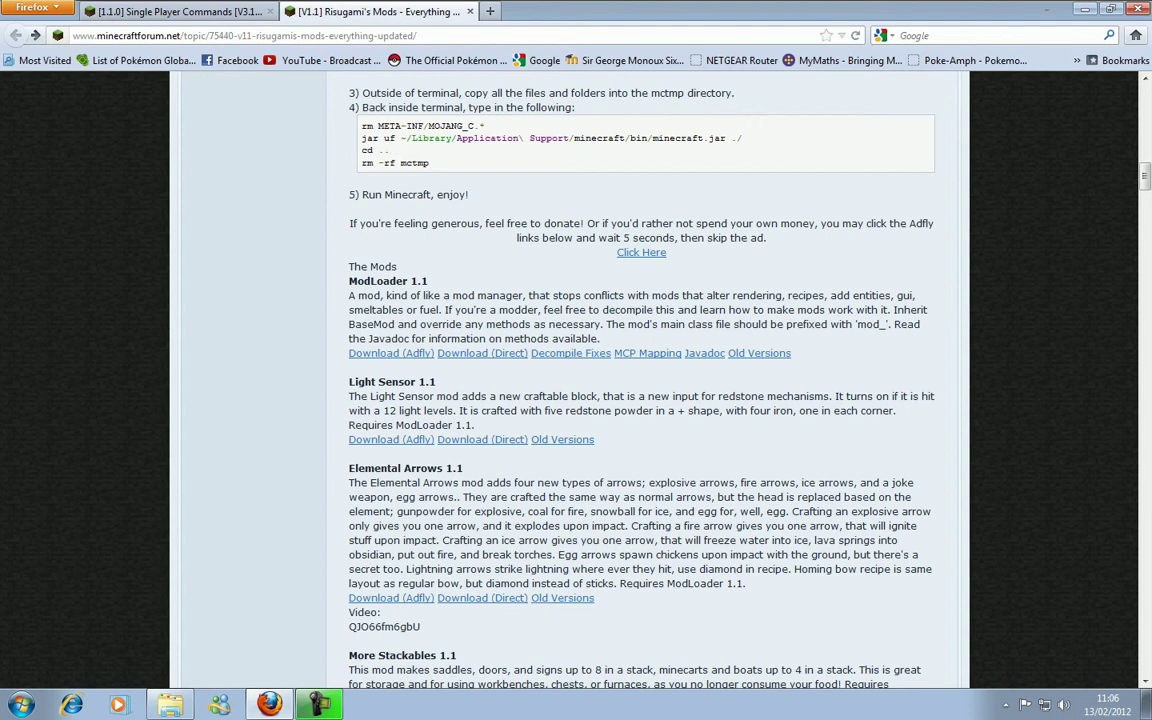
click(391, 353)
Step: Skip the ad, save ModLoader.zip to the computer, and close the AdF.ly tab
click(390, 353)
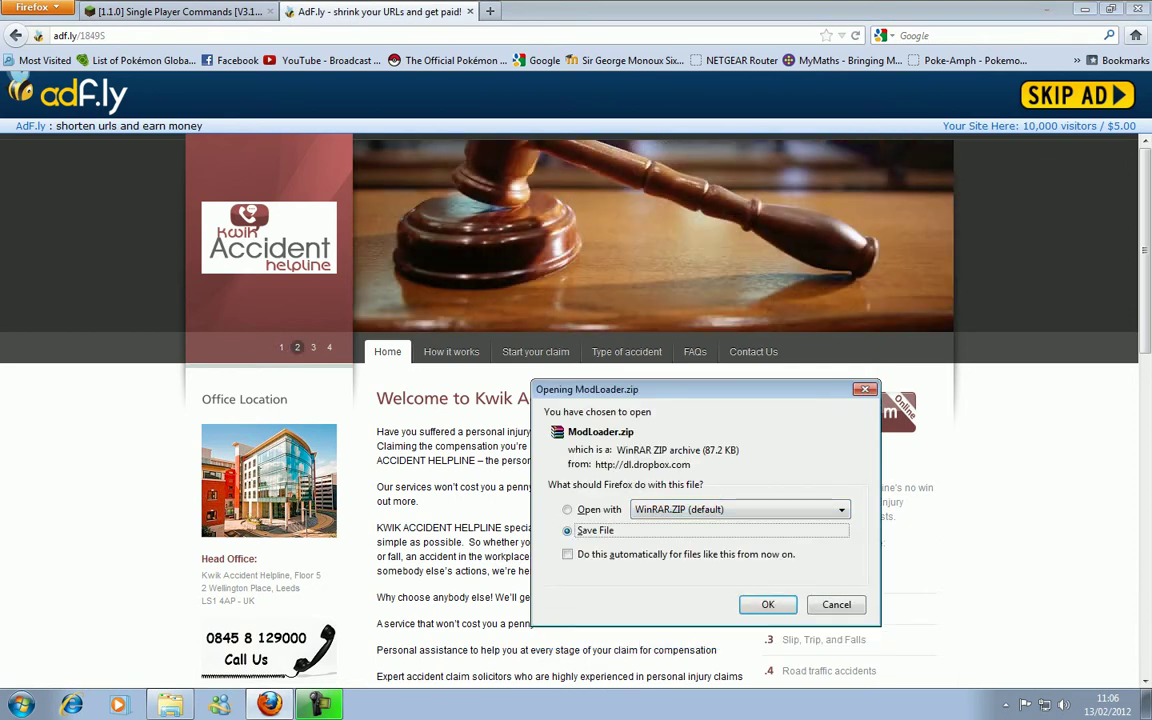
key(Return)
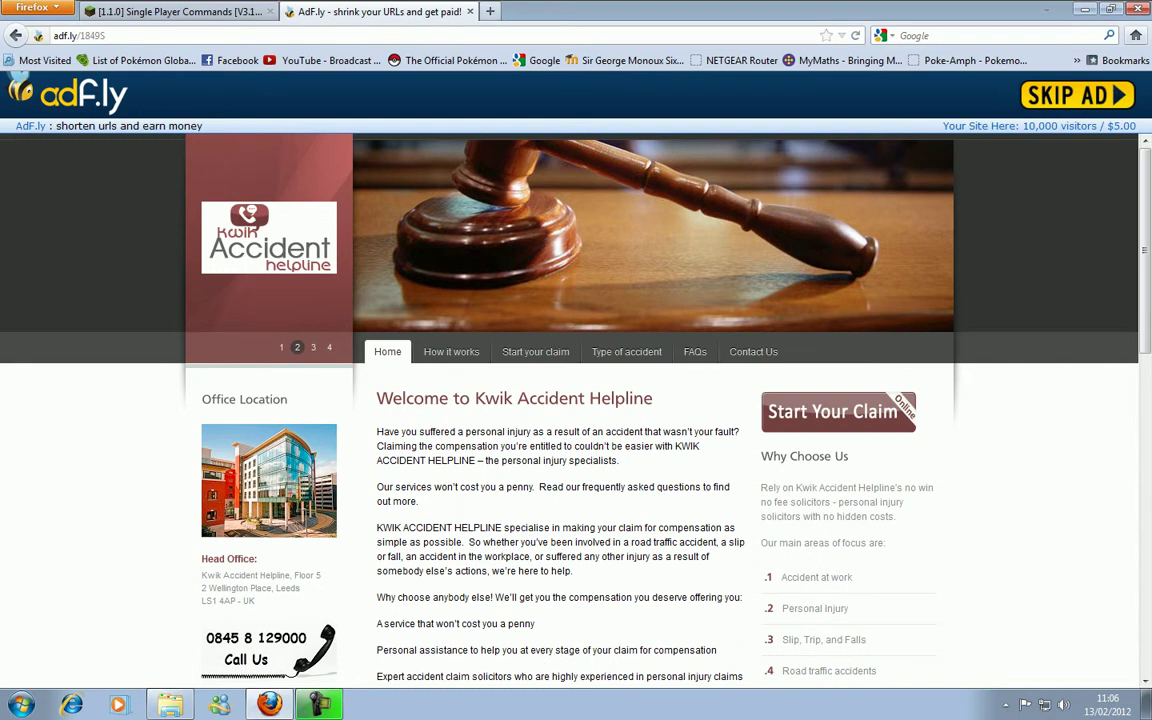
key(ctrl+w)
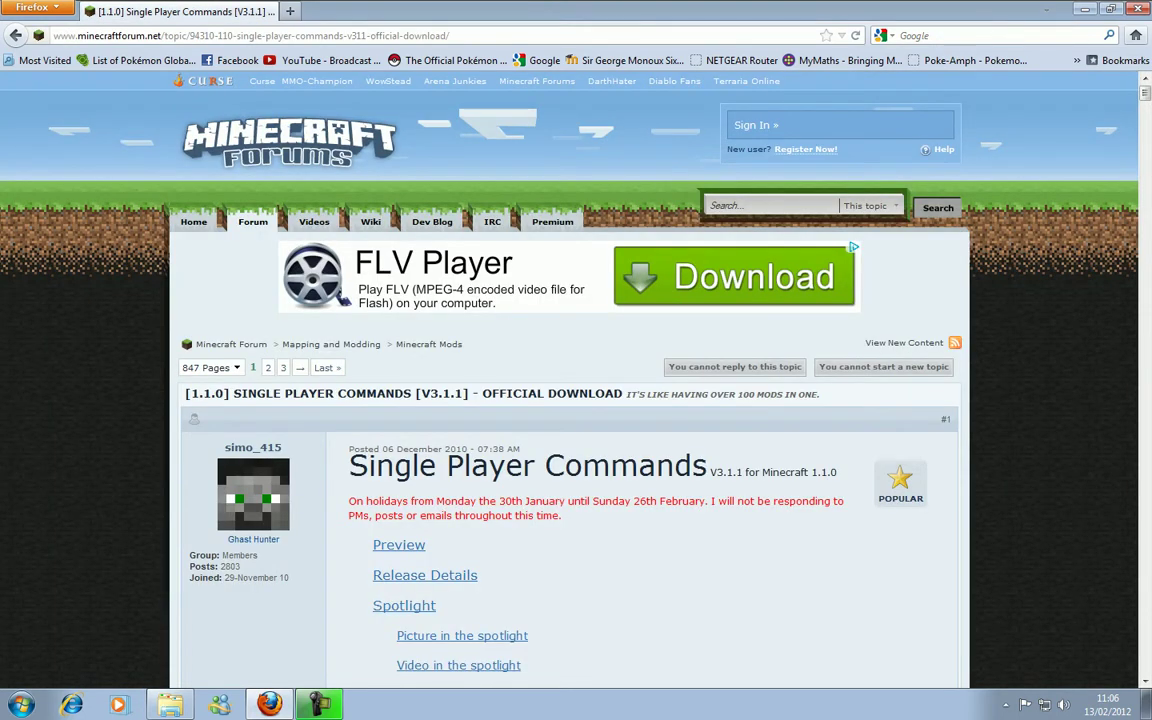
Step: Scroll the Single Player Commands post down to the Downloads section with its V3.1.1 [1.1.0] links
scroll(576, 400, down, 3)
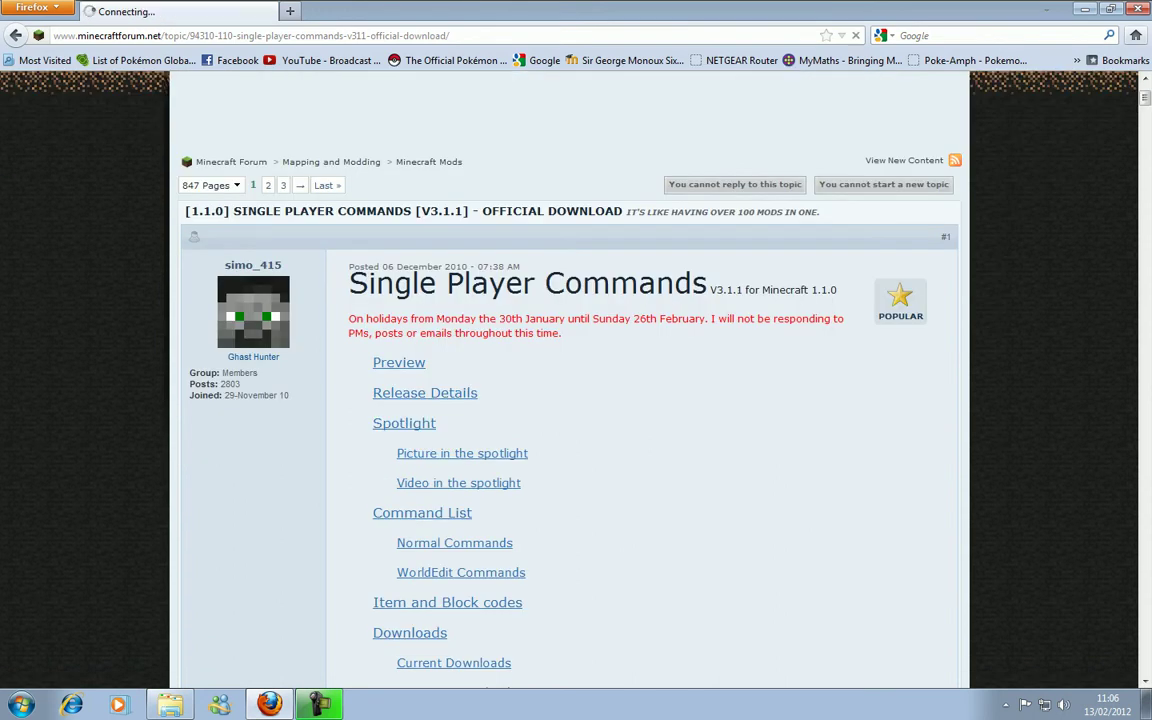
scroll(576, 400, down, 5)
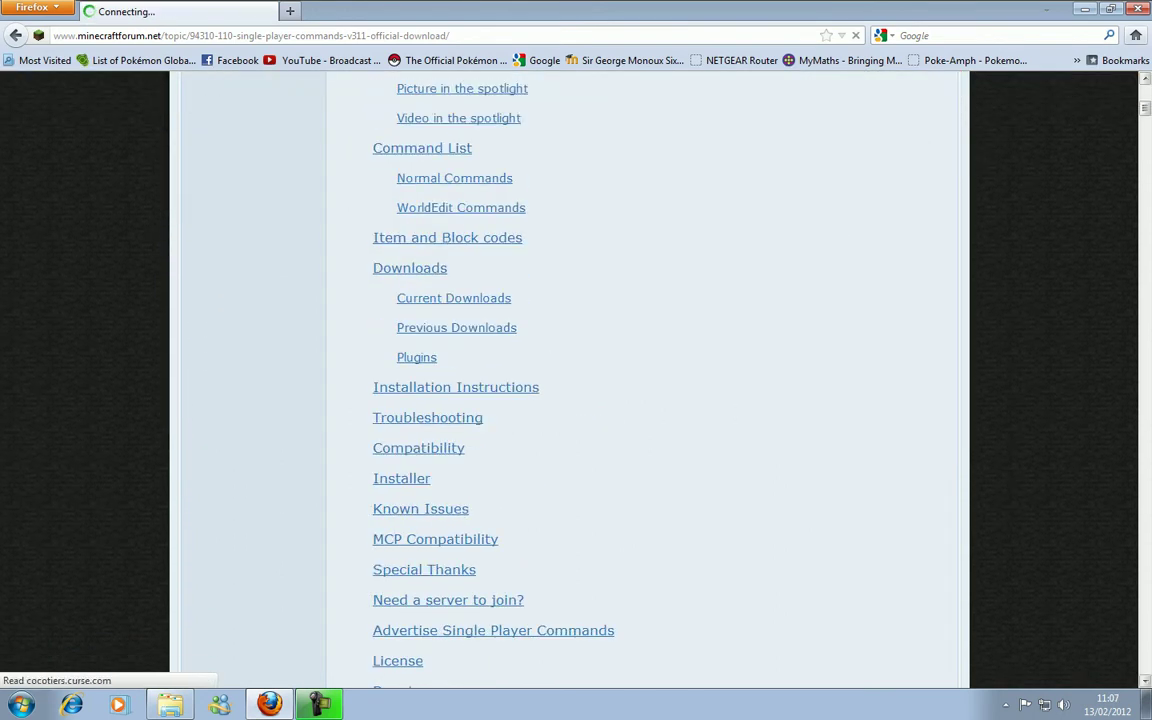
scroll(576, 400, down, 10)
scroll(576, 400, down, 10)
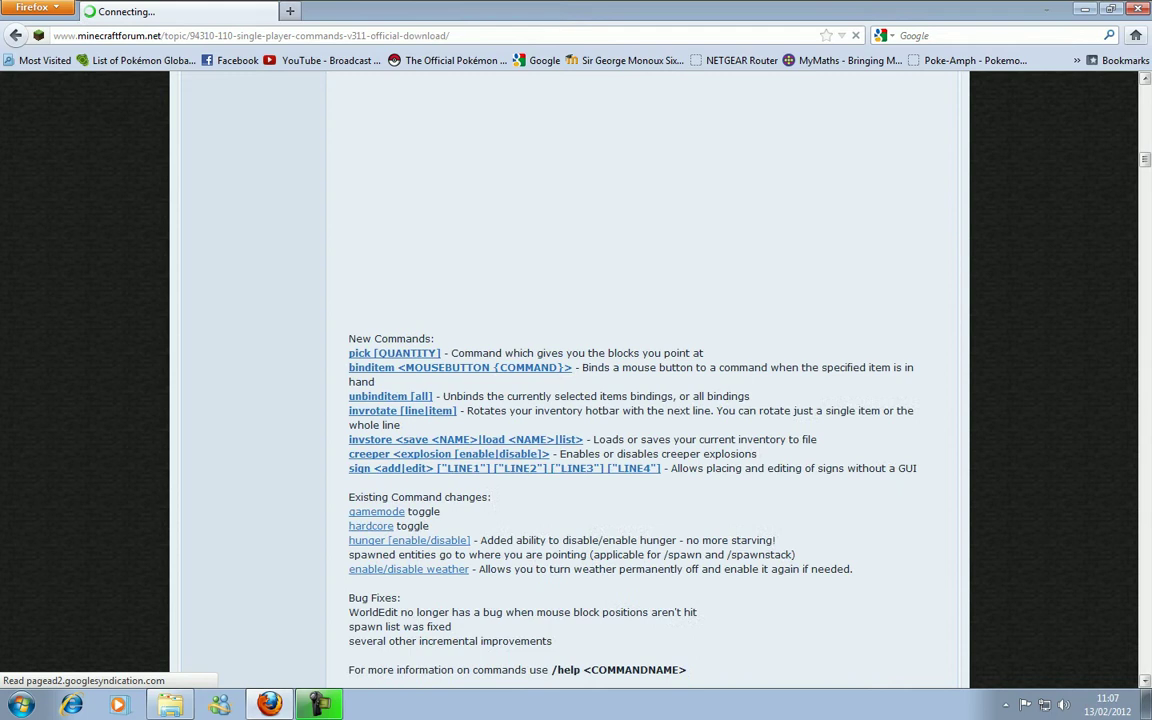
scroll(576, 400, down, 15)
scroll(576, 400, down, 20)
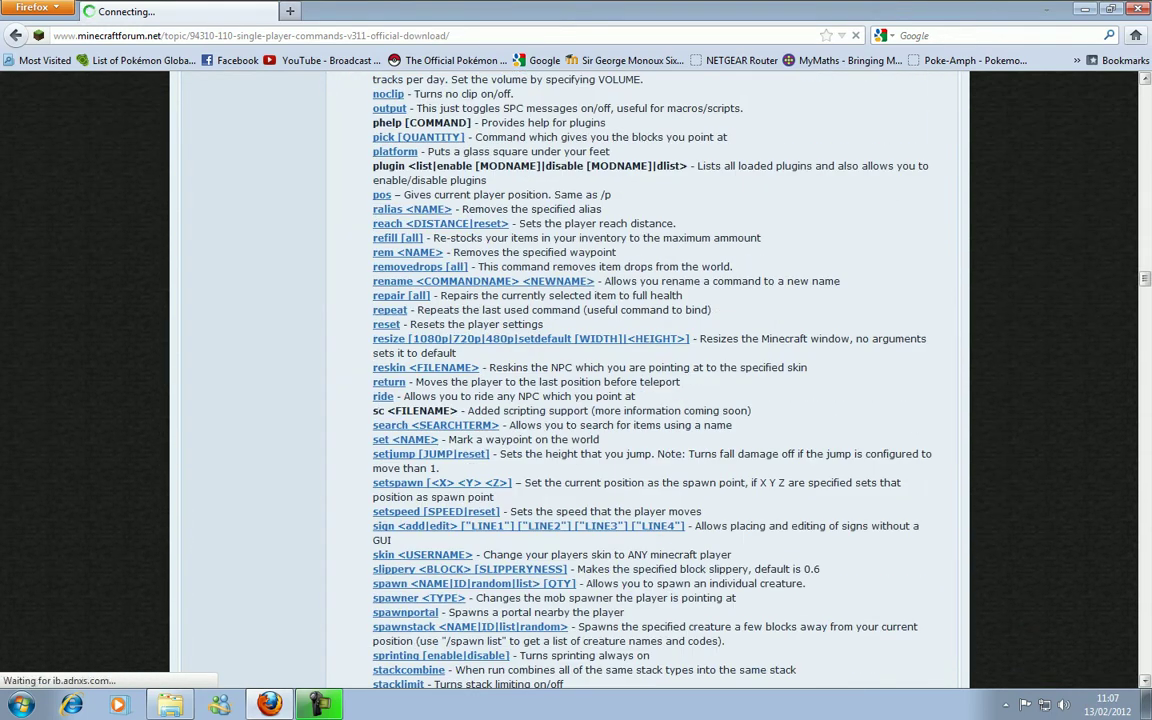
scroll(576, 400, down, 15)
scroll(576, 400, down, 10)
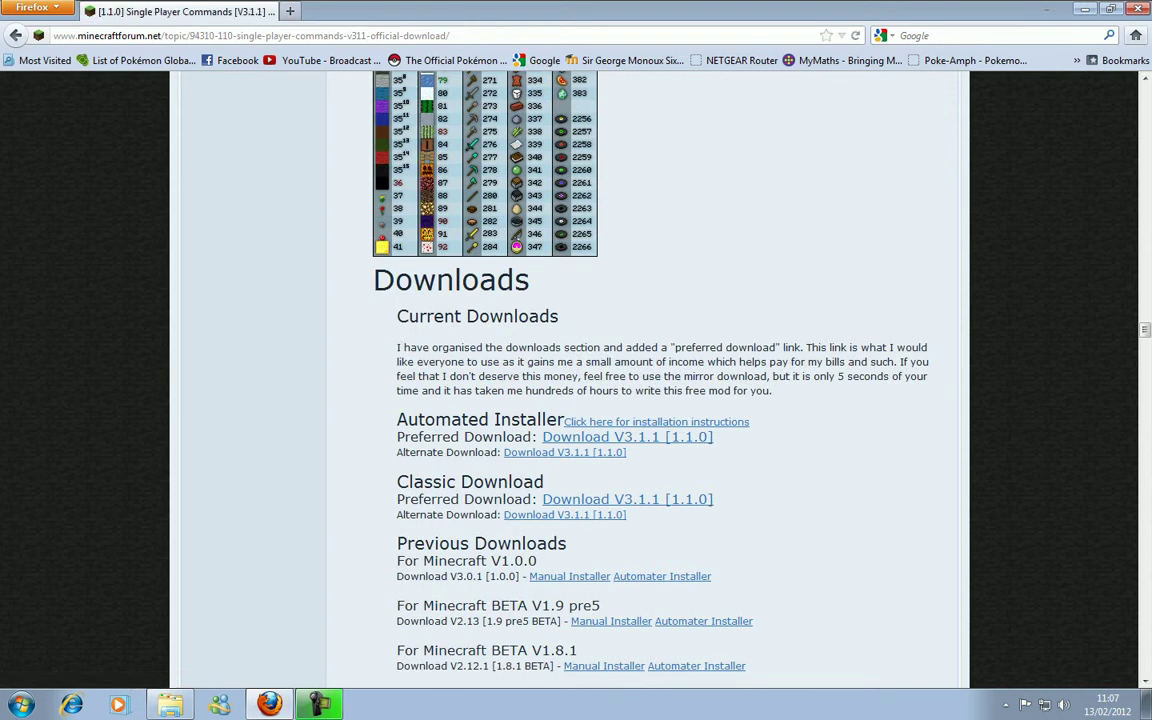
scroll(576, 380, down, 2)
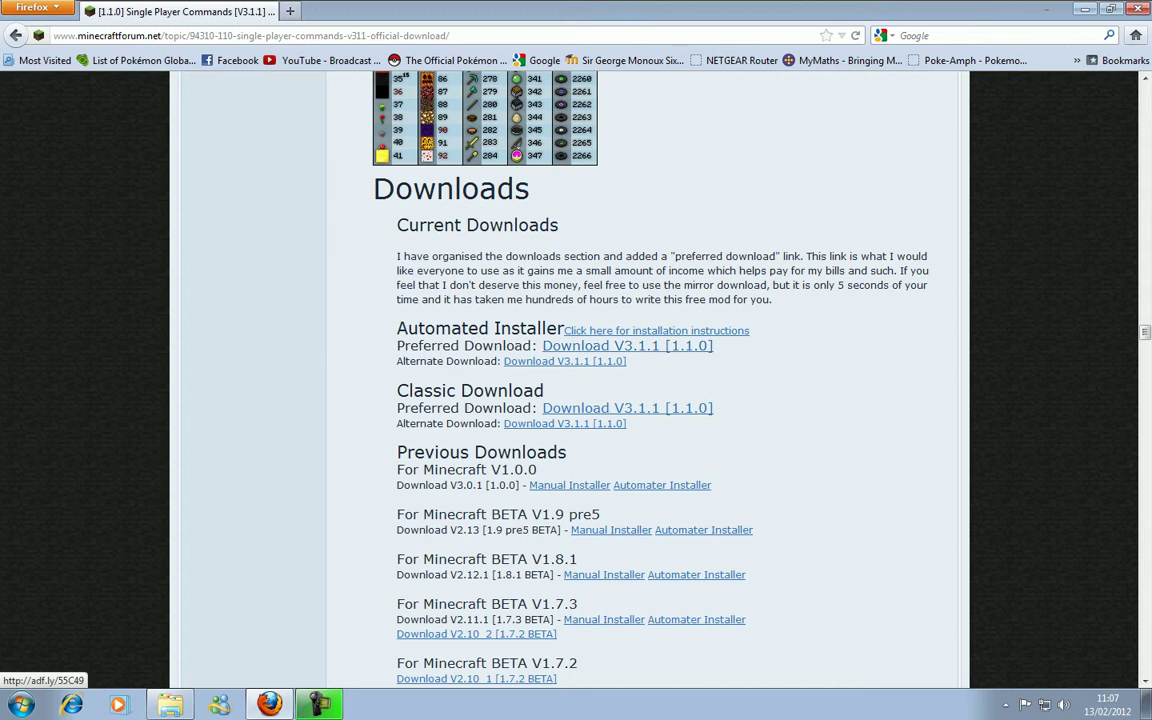
Step: Save SinglePlayerCommands-MC1.1.0_V3.1.1.jar through the AdF.ly link, then leave the browser for the desktop
click(627, 345)
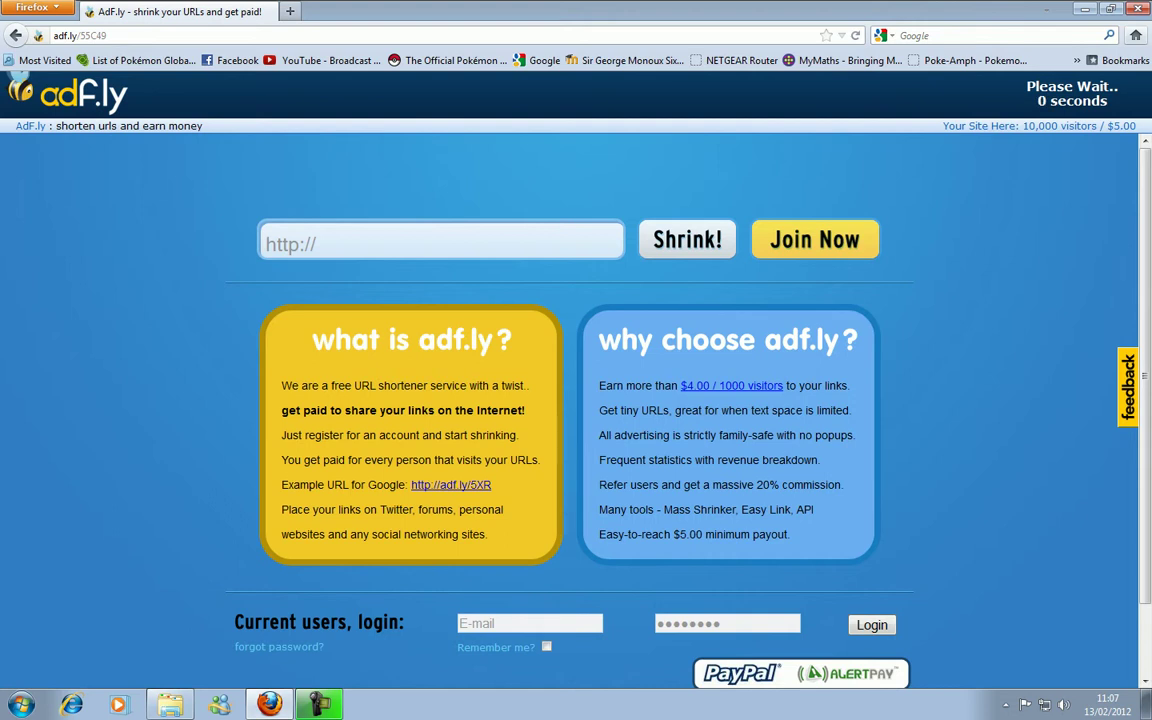
click(1077, 95)
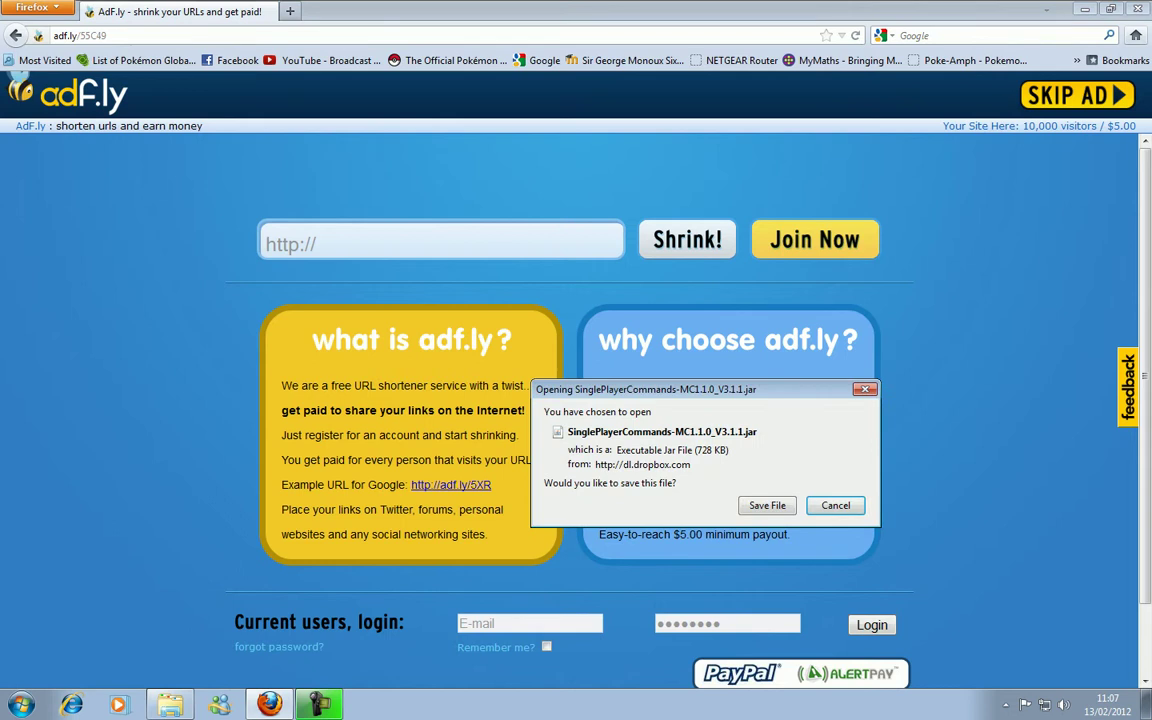
key(Return)
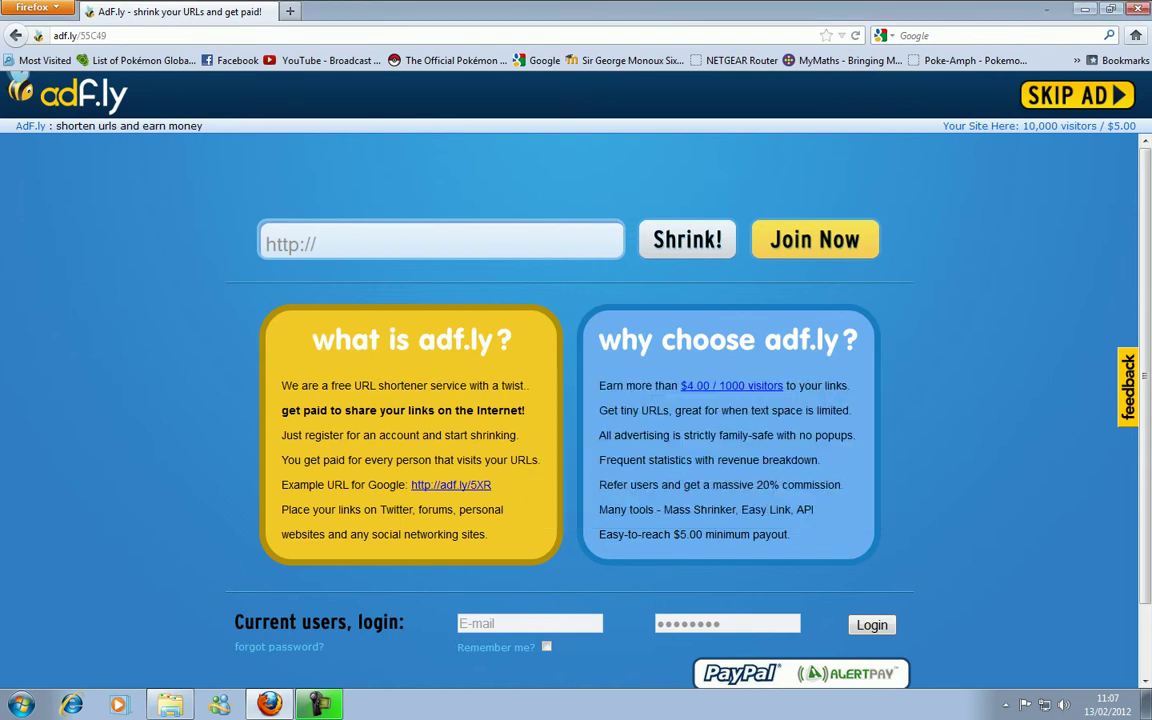
key(super+d)
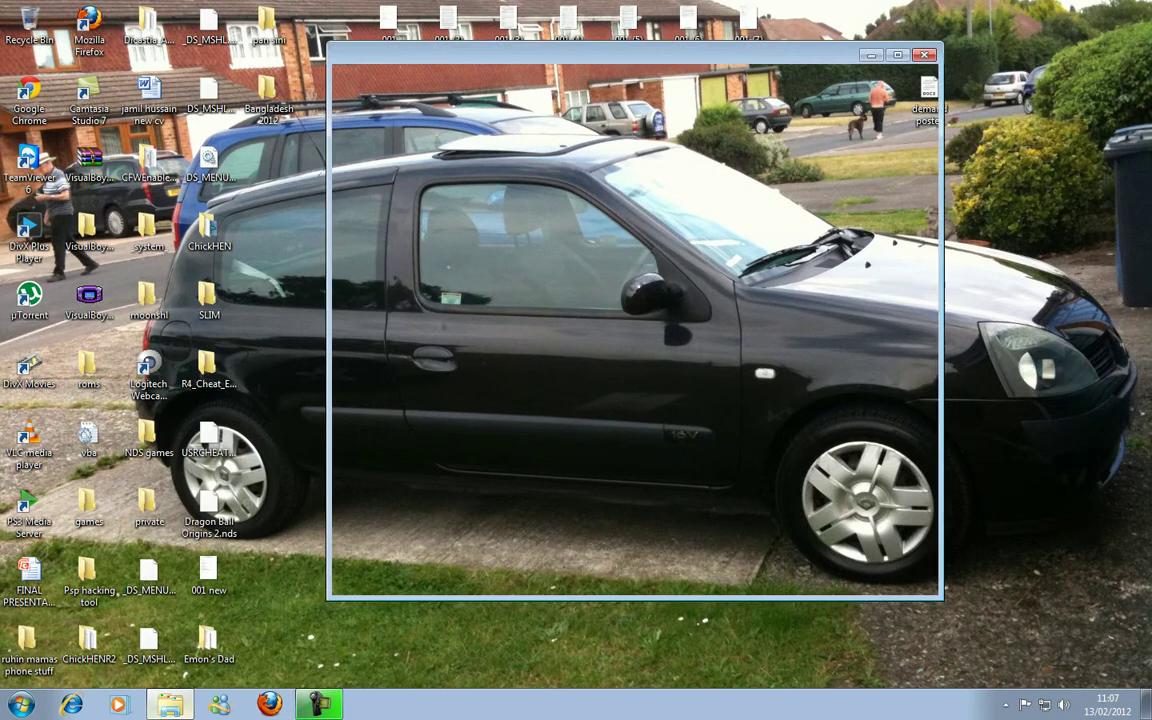
Step: Restore the Downloads window, then open the AppData Roaming folder by searching %appdata%
click(170, 705)
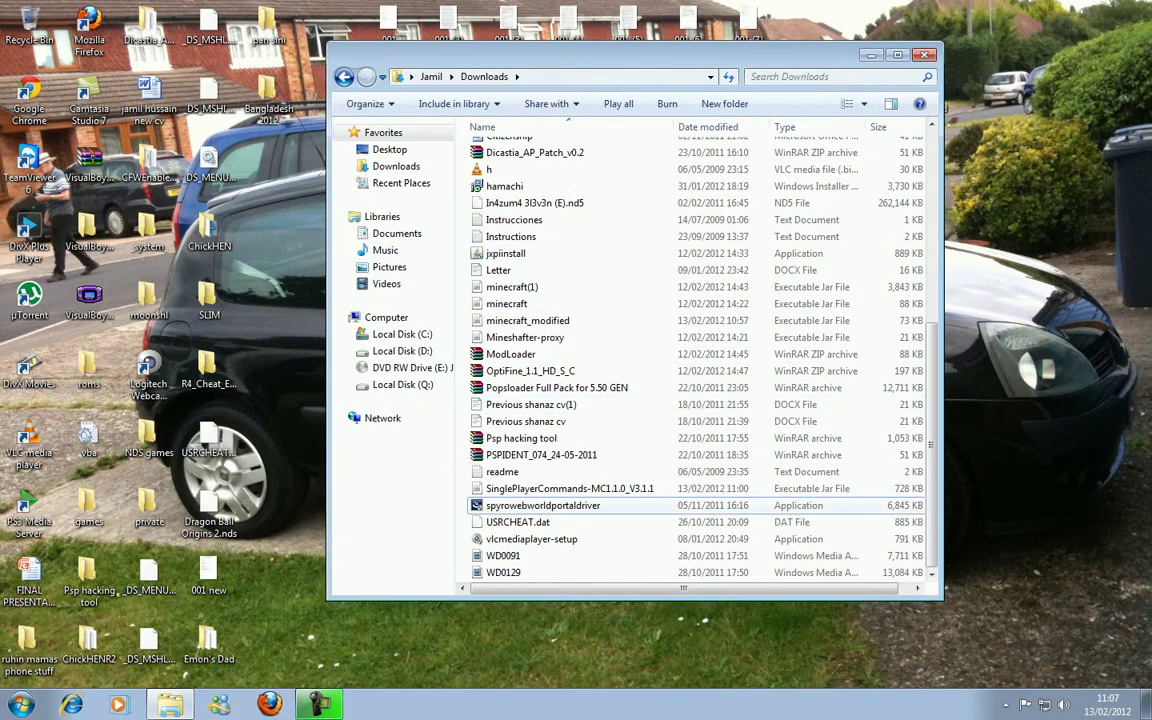
click(510, 354)
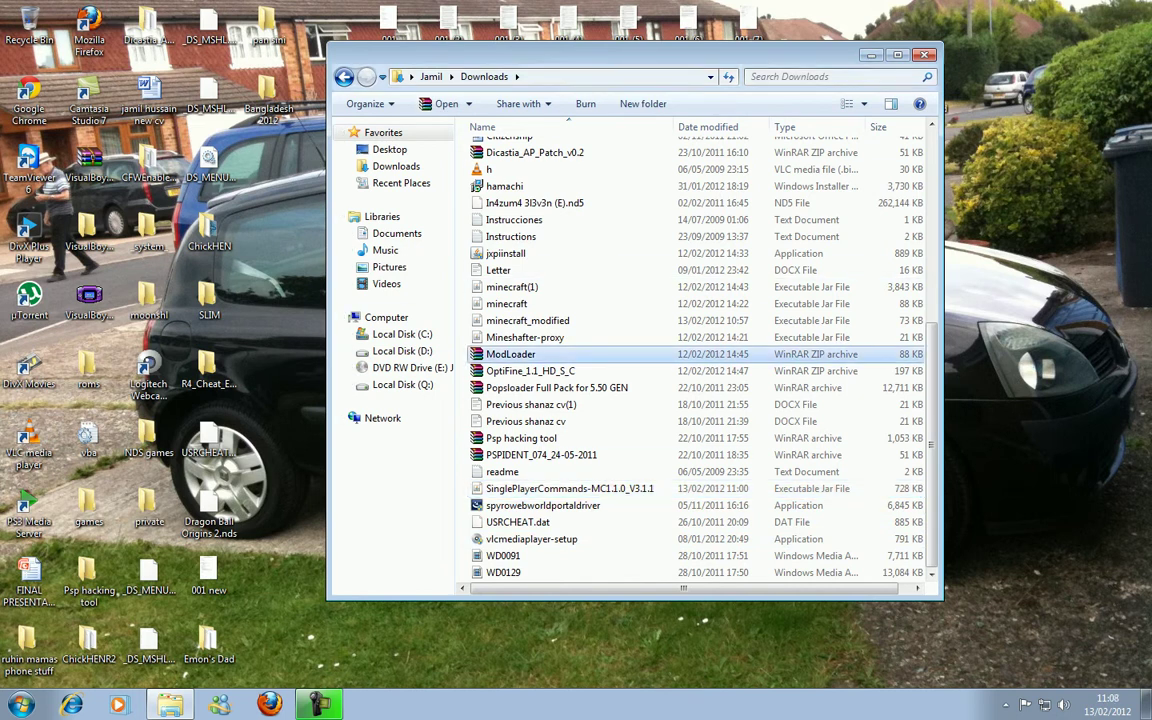
key(super)
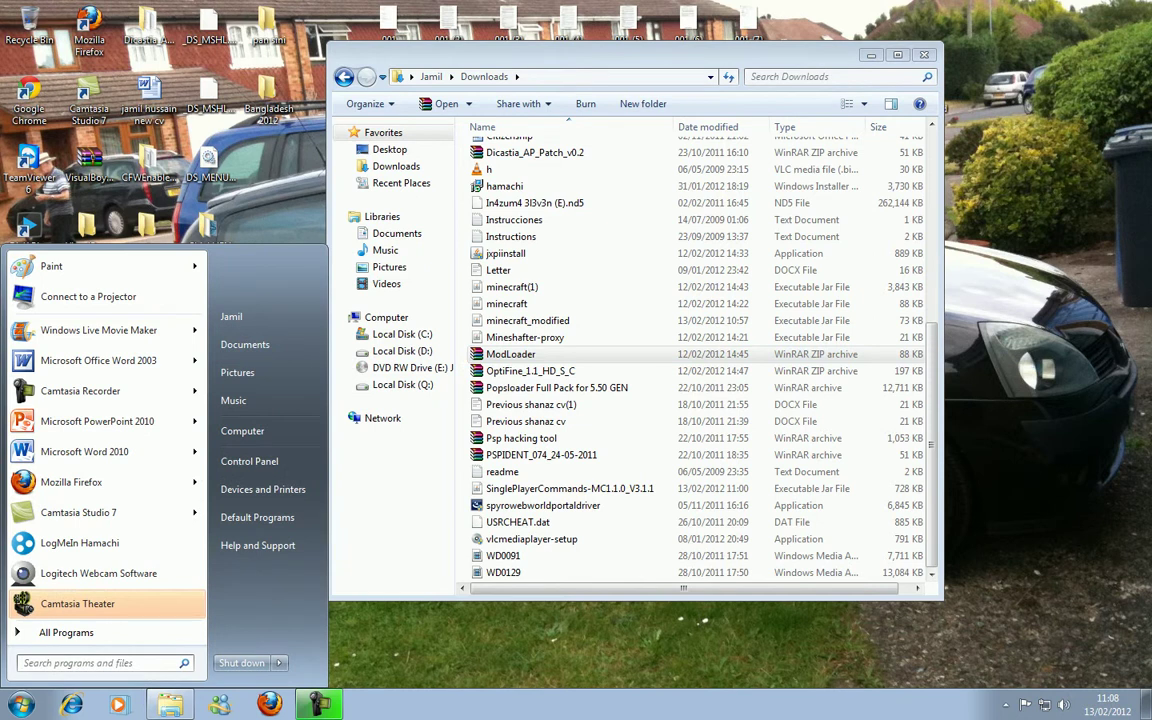
text(%appdata%)
text(%)
text(ap)
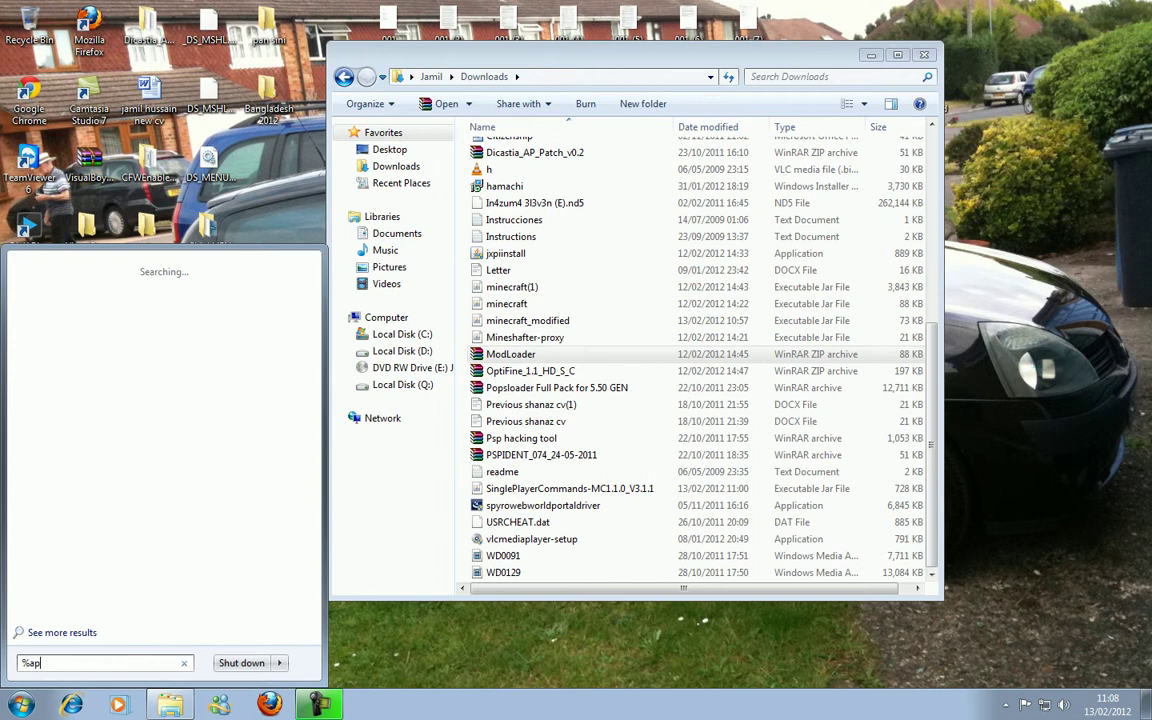
text(pdata%)
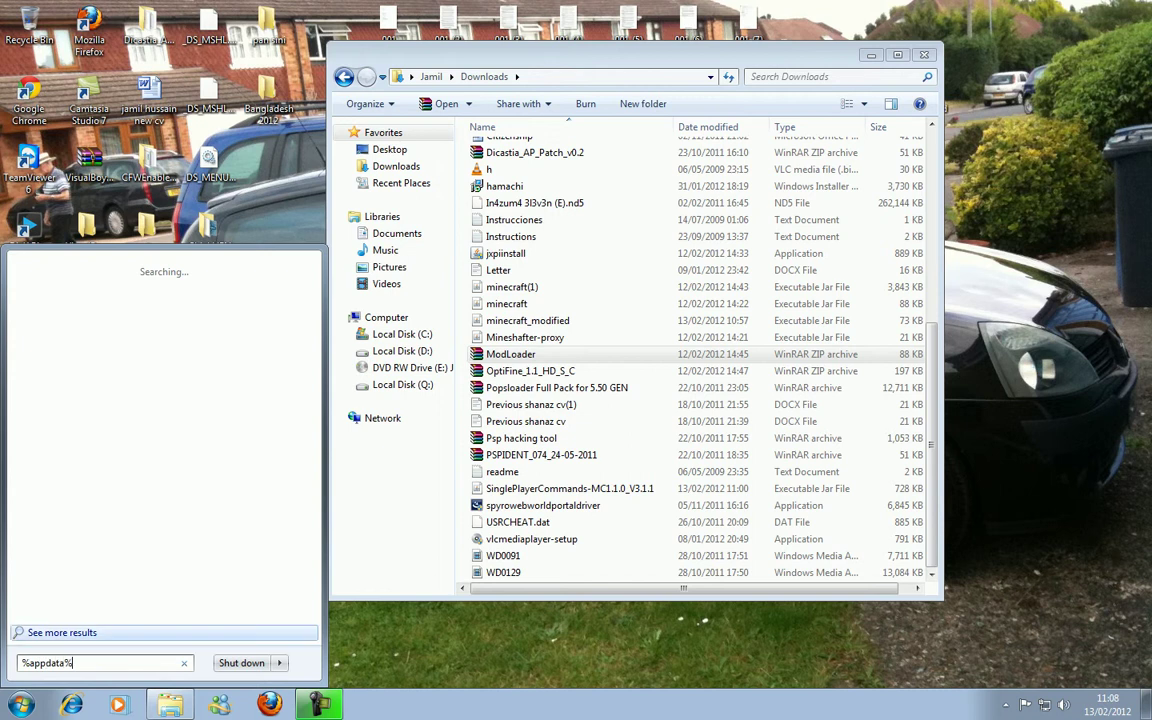
key(Return)
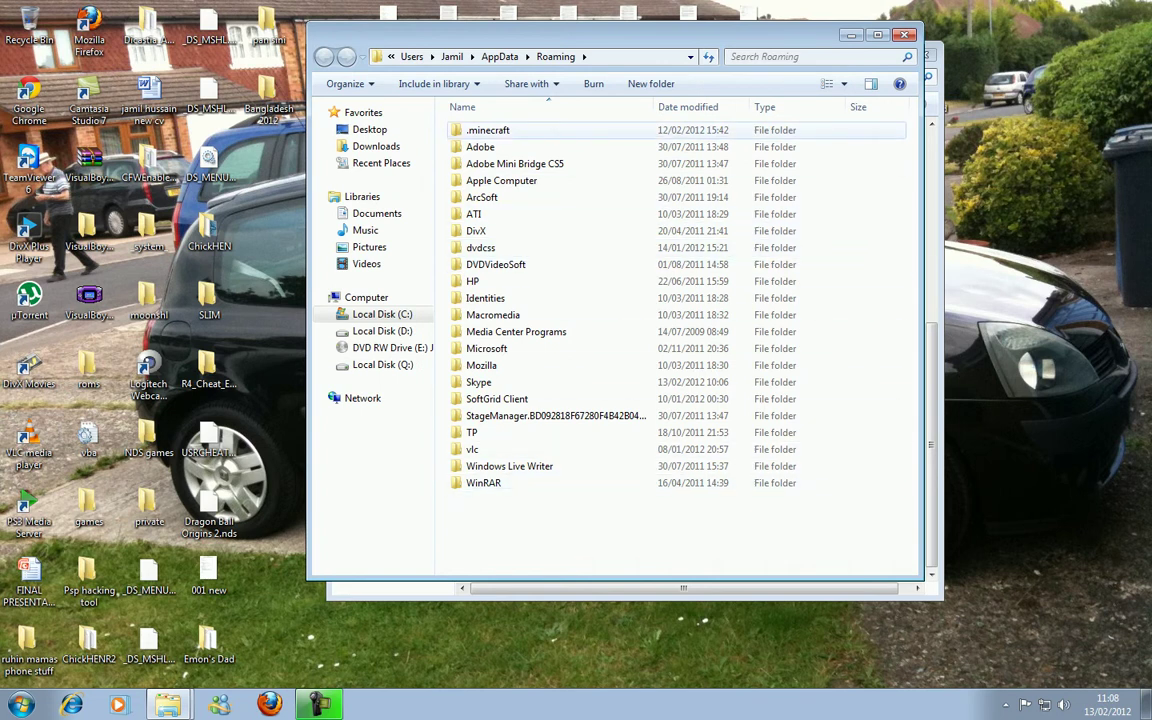
Step: Open the .minecraft folder and then its bin folder
double_click(488, 130)
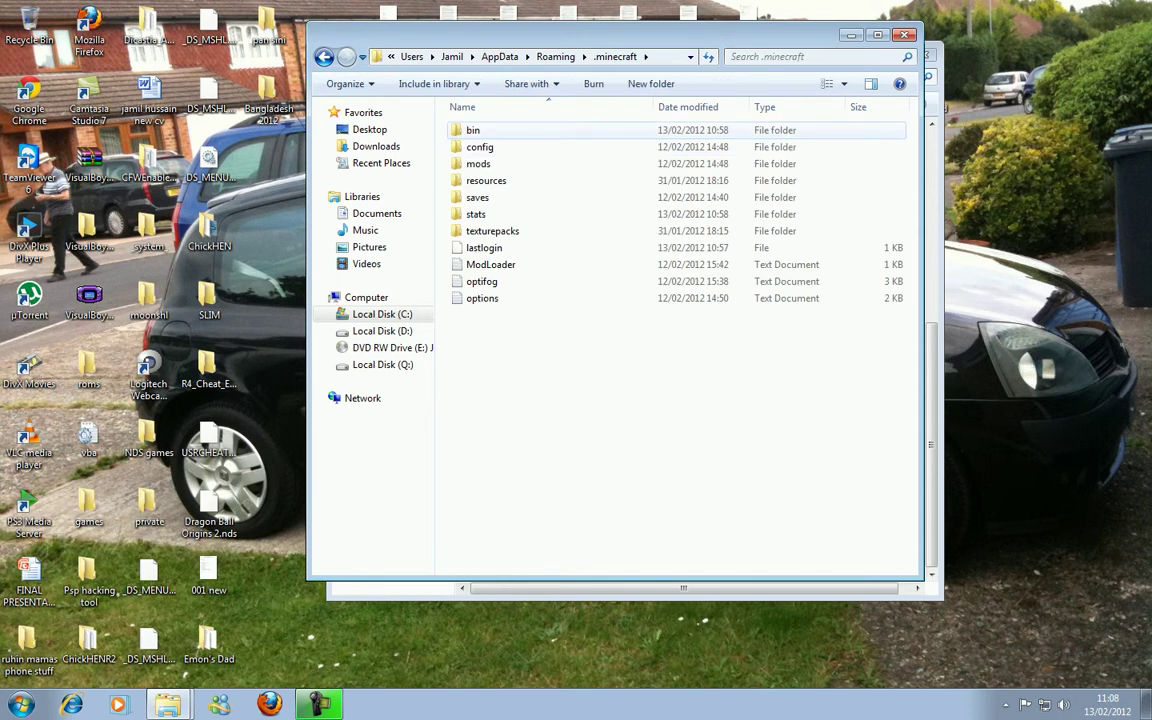
double_click(473, 130)
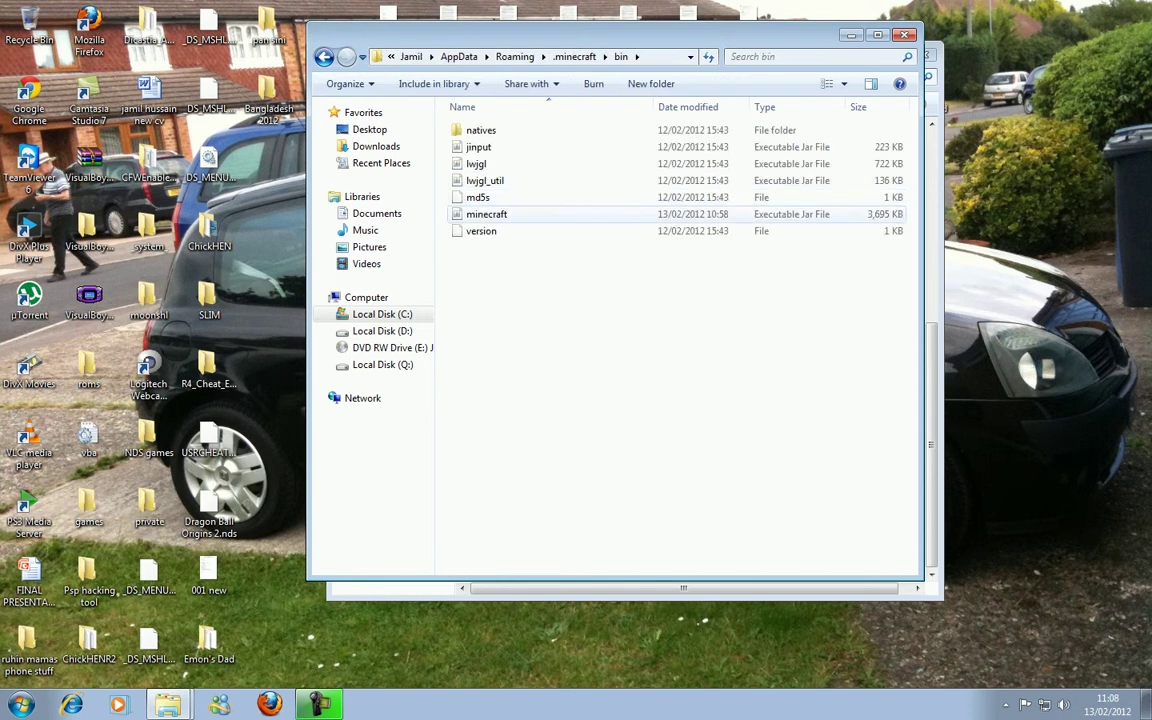
drag(500, 258, 500, 150)
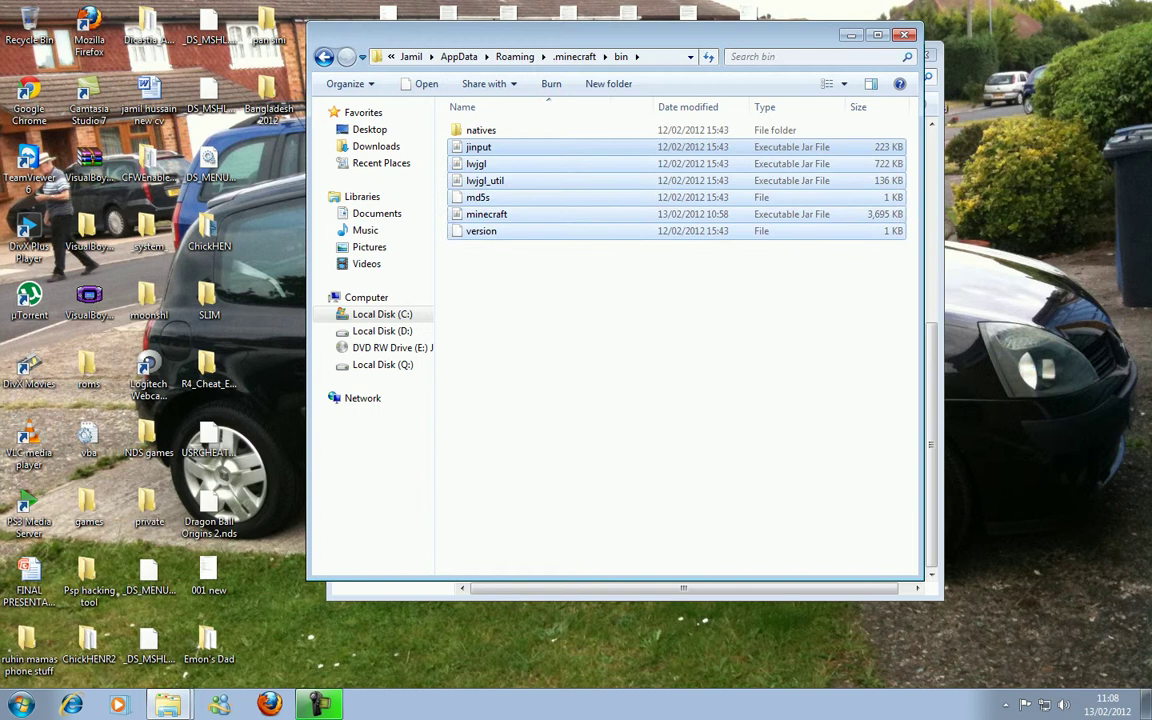
click(500, 258)
drag(496, 250, 496, 148)
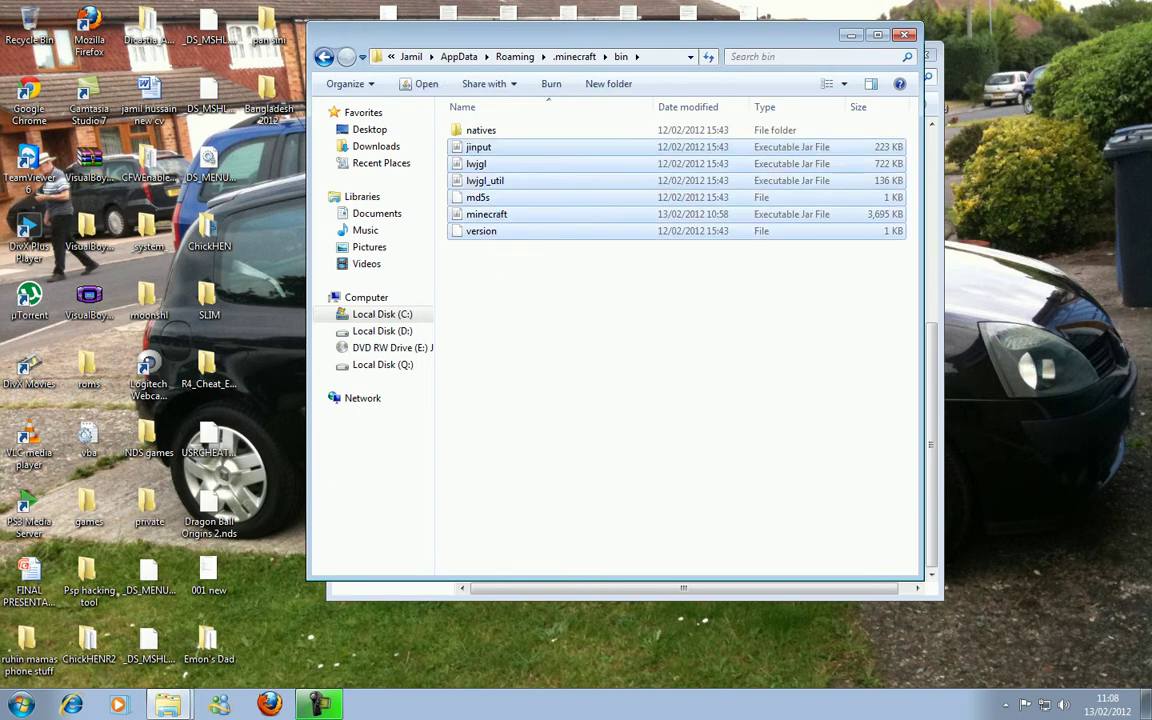
click(560, 320)
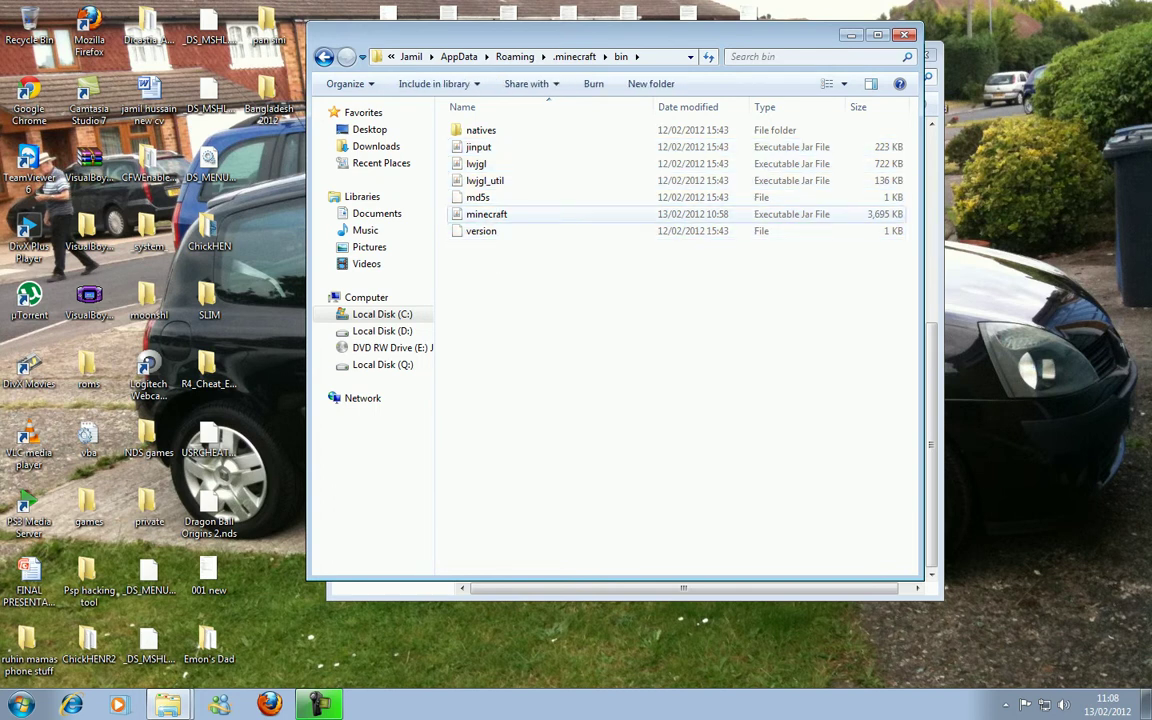
Step: Open minecraft.jar in WinRAR through the Open with menu
right_click(510, 215)
click(486, 214)
right_click(496, 214)
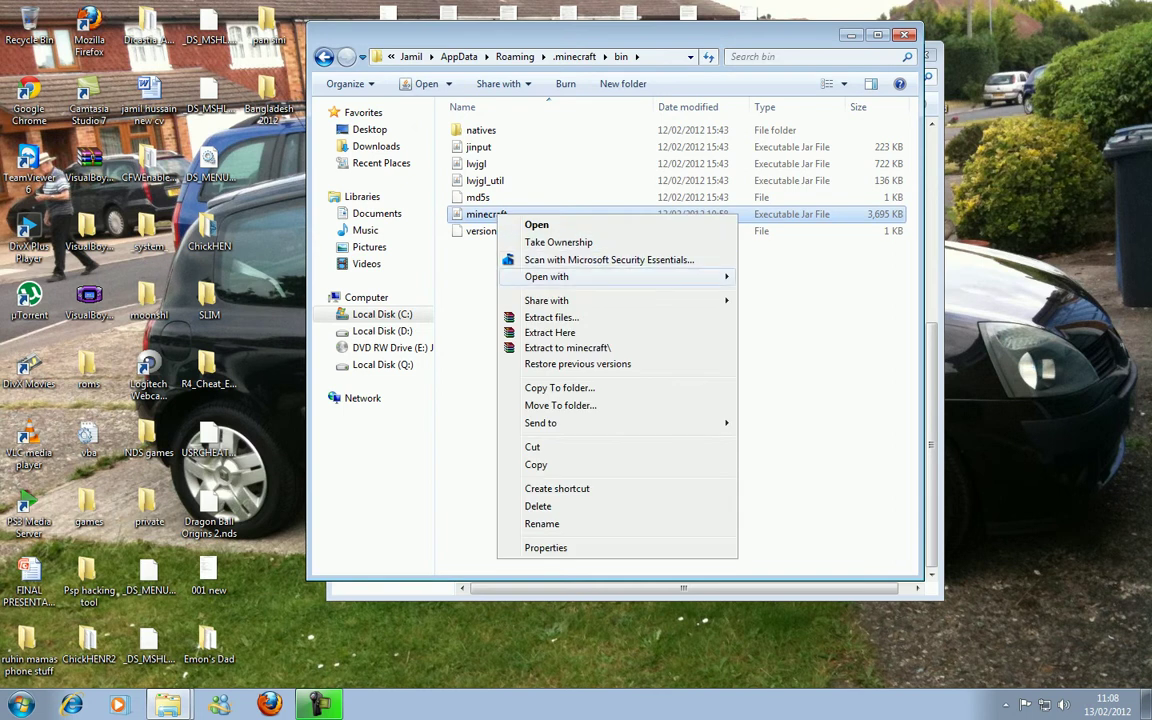
mouse_move(600, 276)
click(790, 257)
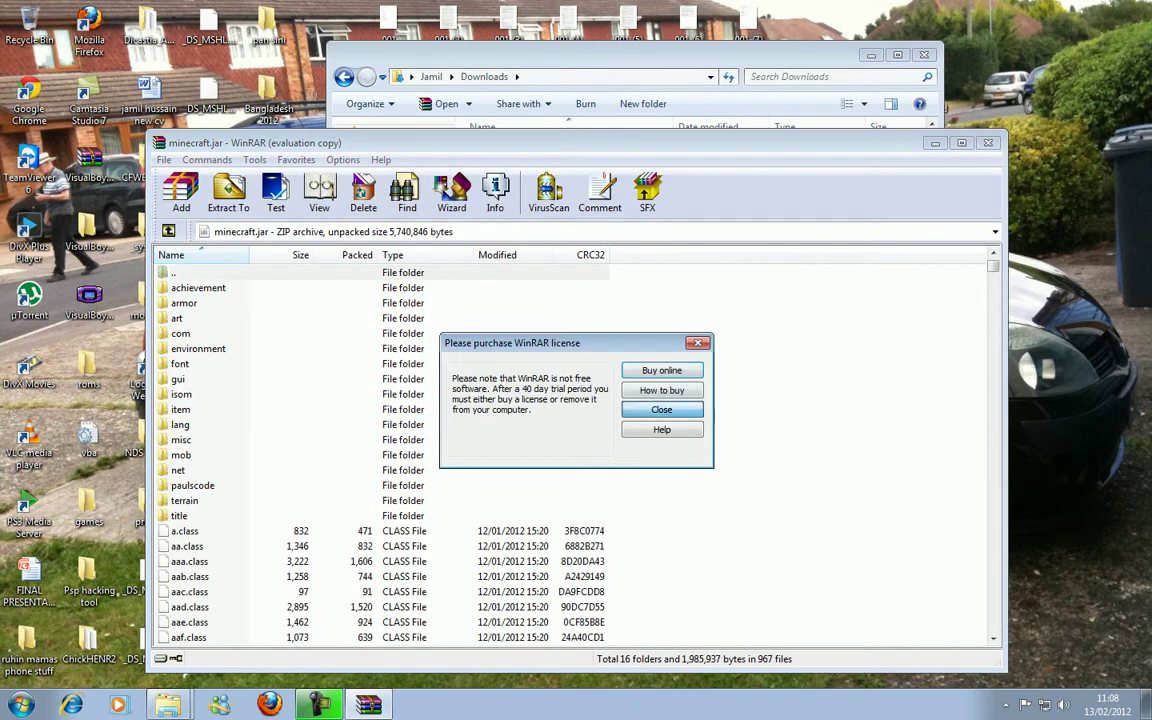
Step: Dismiss the WinRAR licence reminder and place the minecraft.jar and Downloads windows side by side
click(662, 409)
mouse_move(560, 142)
mouse_down()
mouse_move(621, 12)
mouse_move(904, 144)
mouse_move(846, 127)
mouse_up()
drag(600, 52, 240, 125)
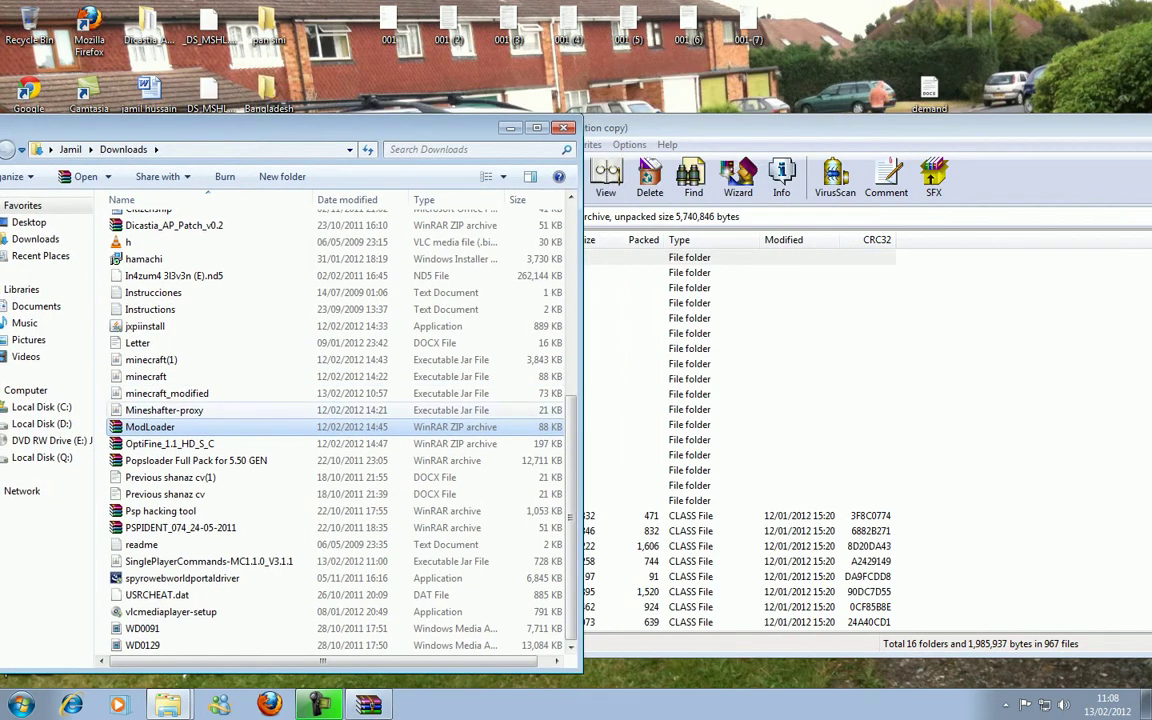
Step: Open ModLoader.zip in WinRAR, select all 15 class files, then close it
key(Return)
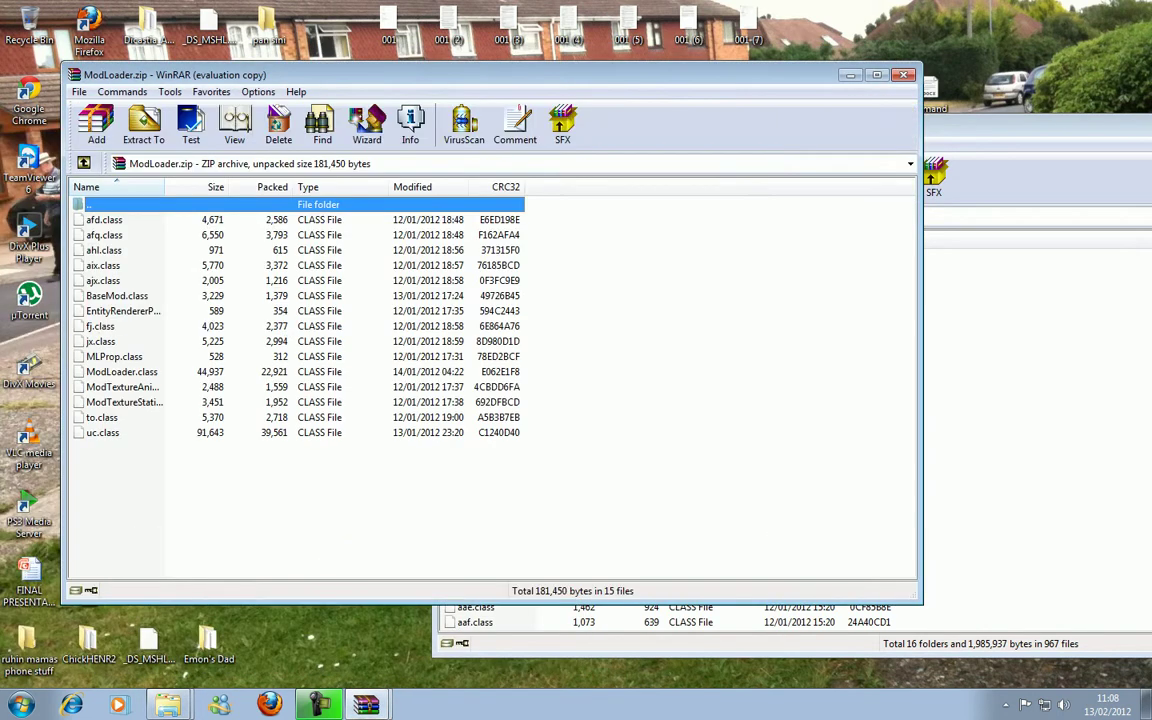
key(Escape)
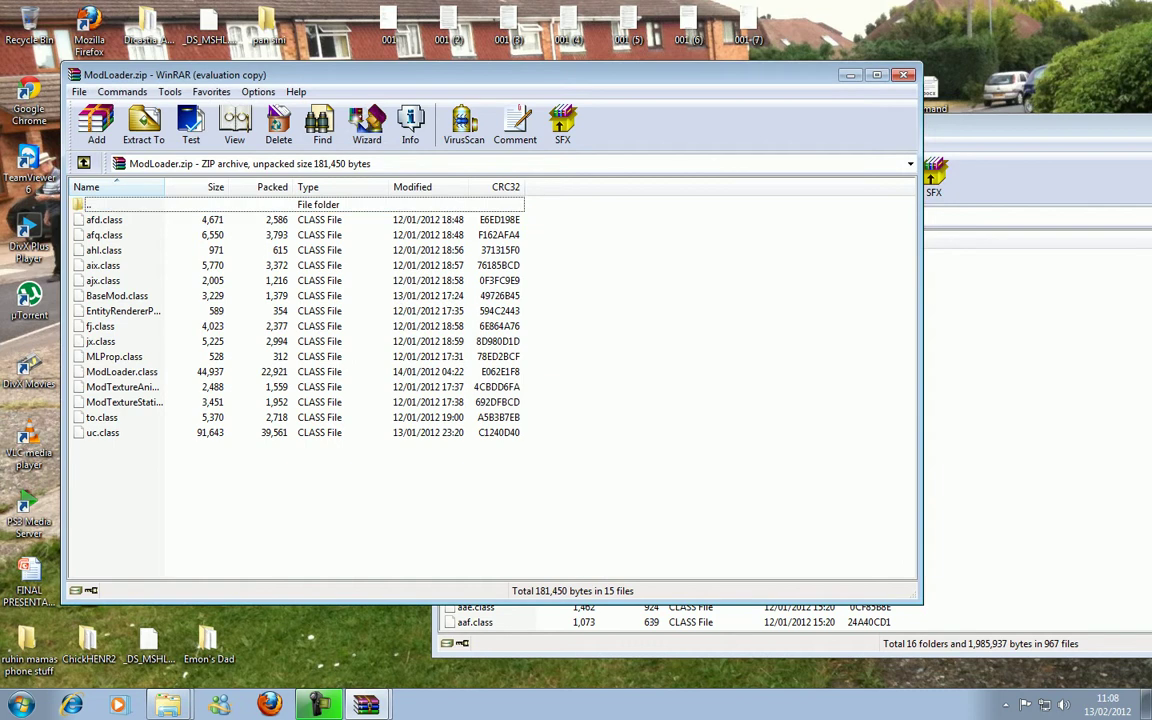
drag(215, 446, 215, 200)
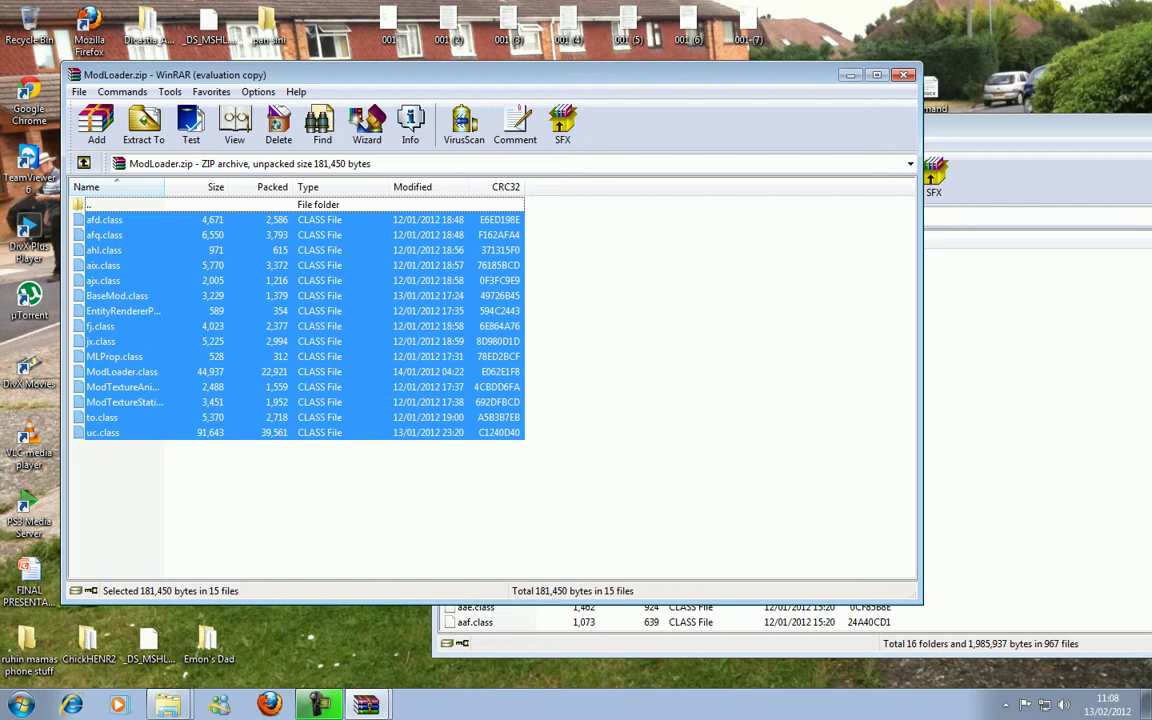
click(903, 74)
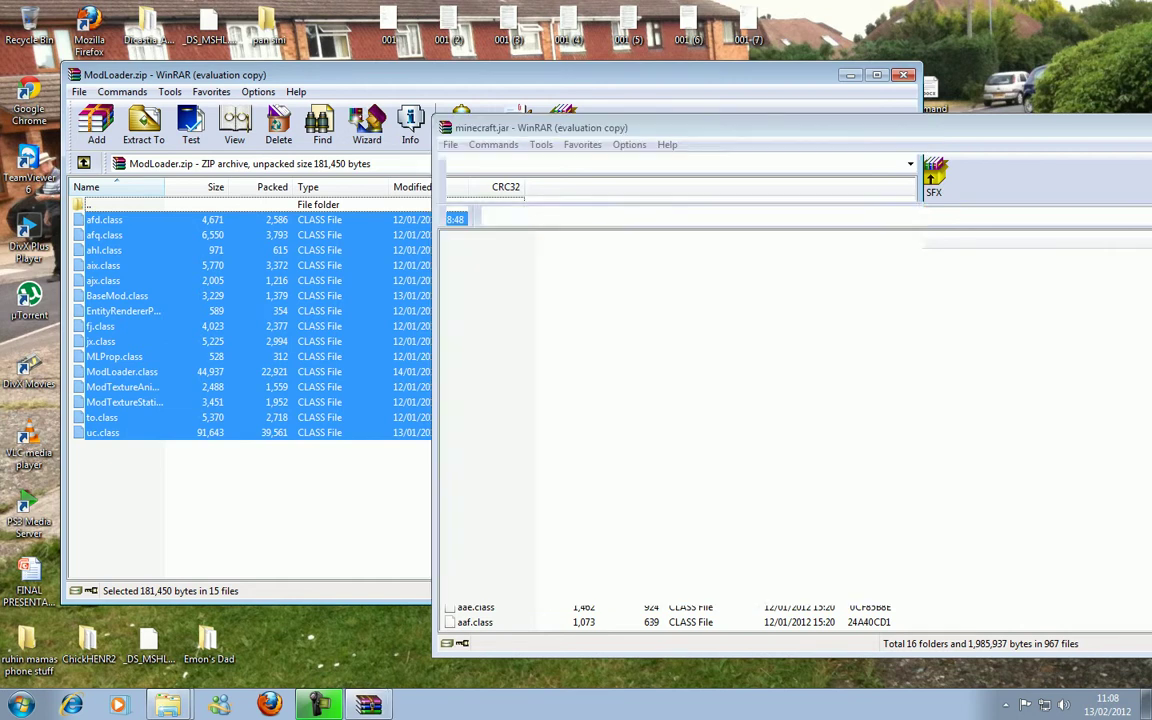
click(148, 641)
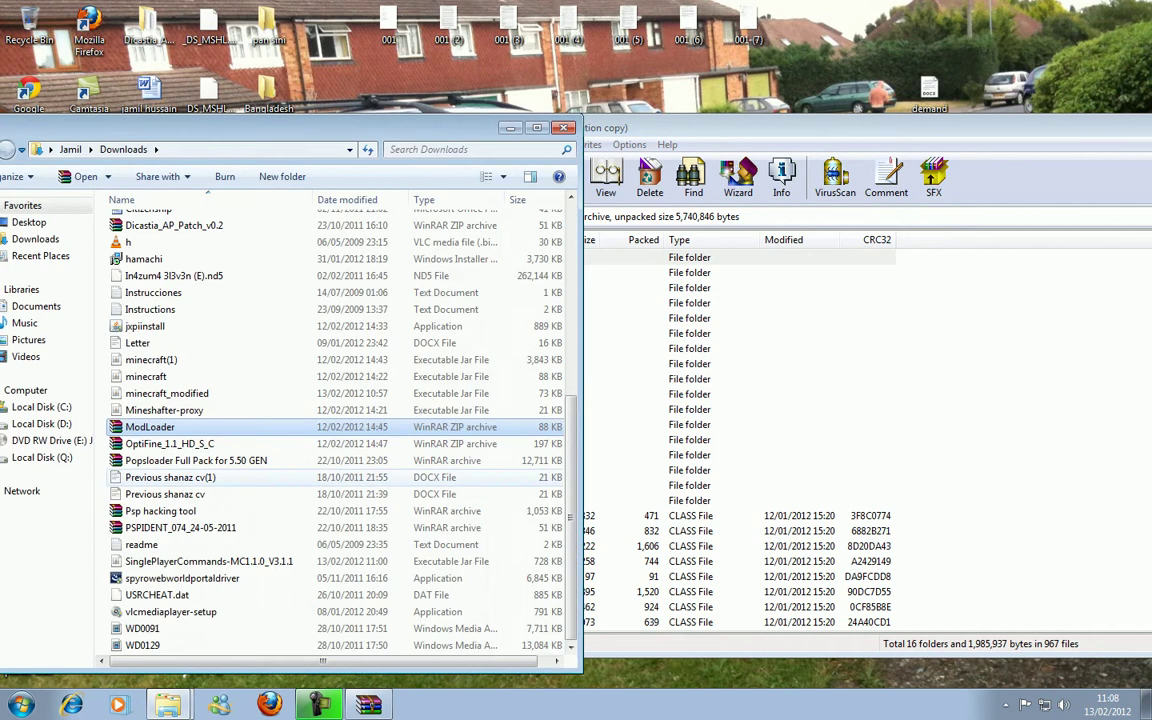
Step: Open SinglePlayerCommands-MC1.1.0_V3.1.1.jar from Downloads with the WinRAR archiver
click(209, 561)
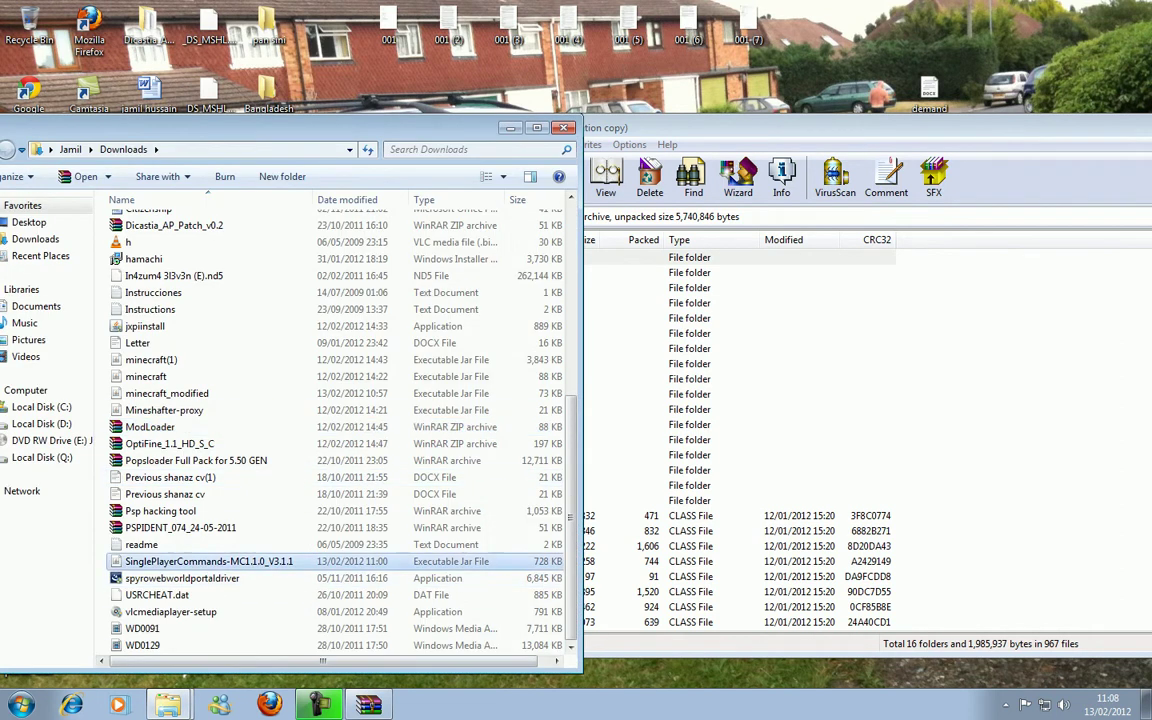
right_click(216, 563)
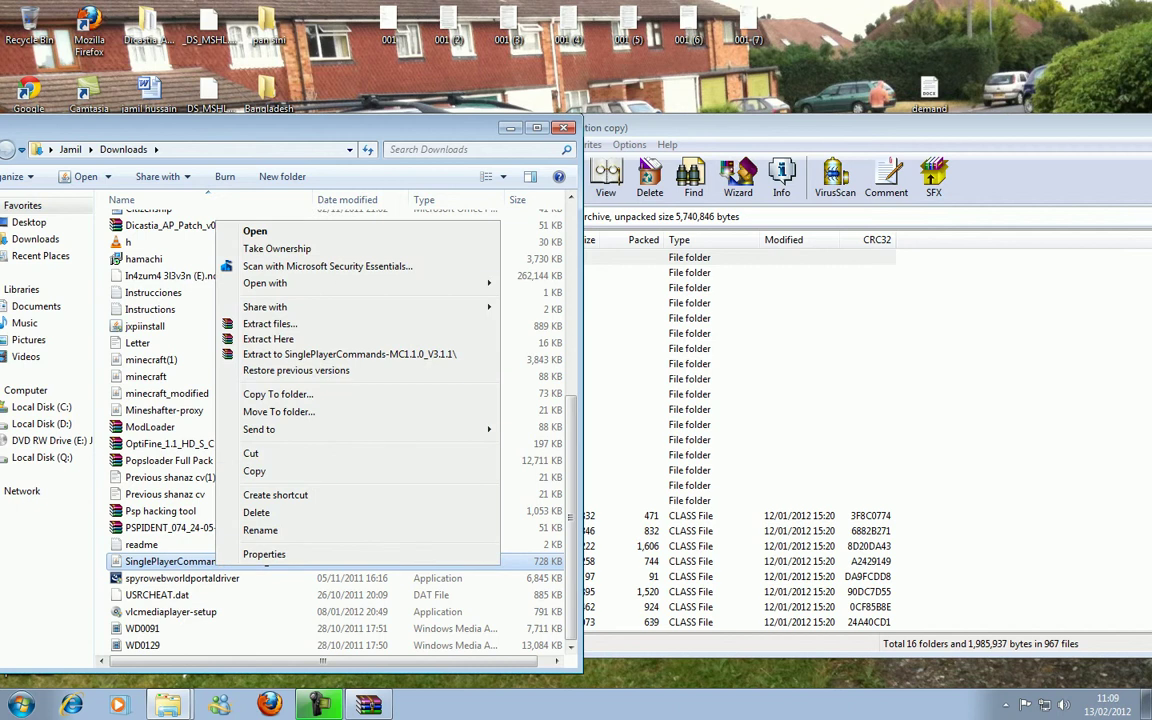
mouse_move(265, 283)
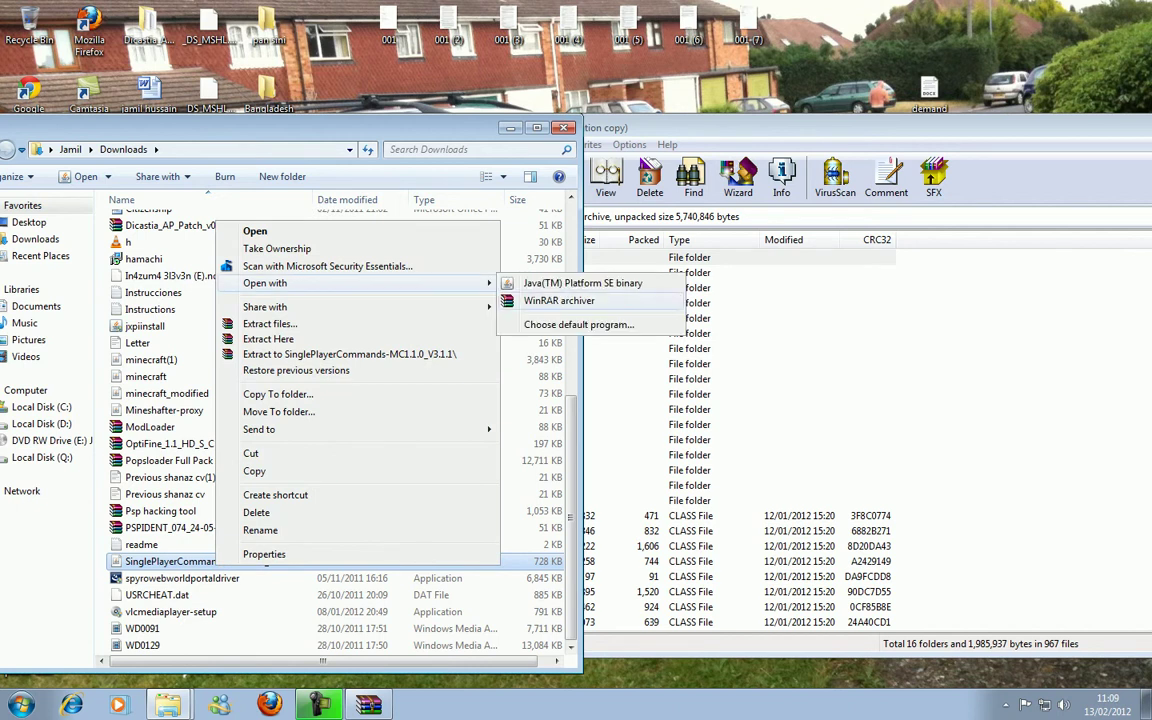
click(559, 300)
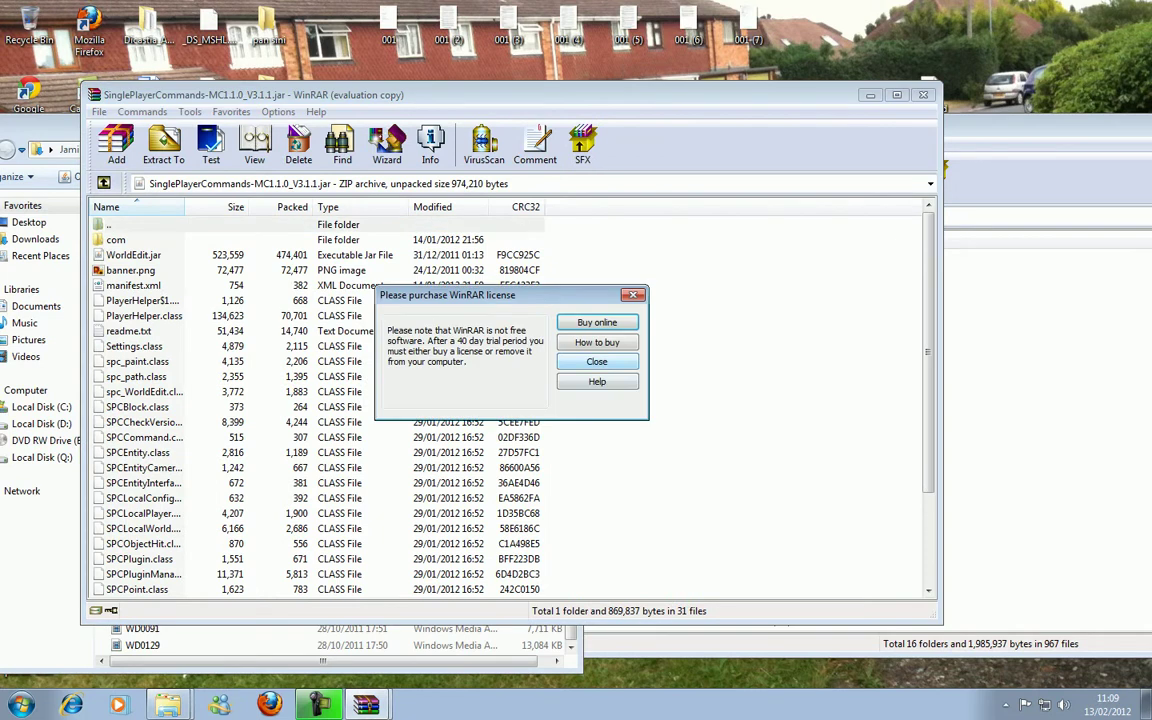
Step: Add the com folder and all SinglePlayerCommands files except WorldEdit.jar into minecraft.jar
key(Escape)
scroll(510, 400, down, 3)
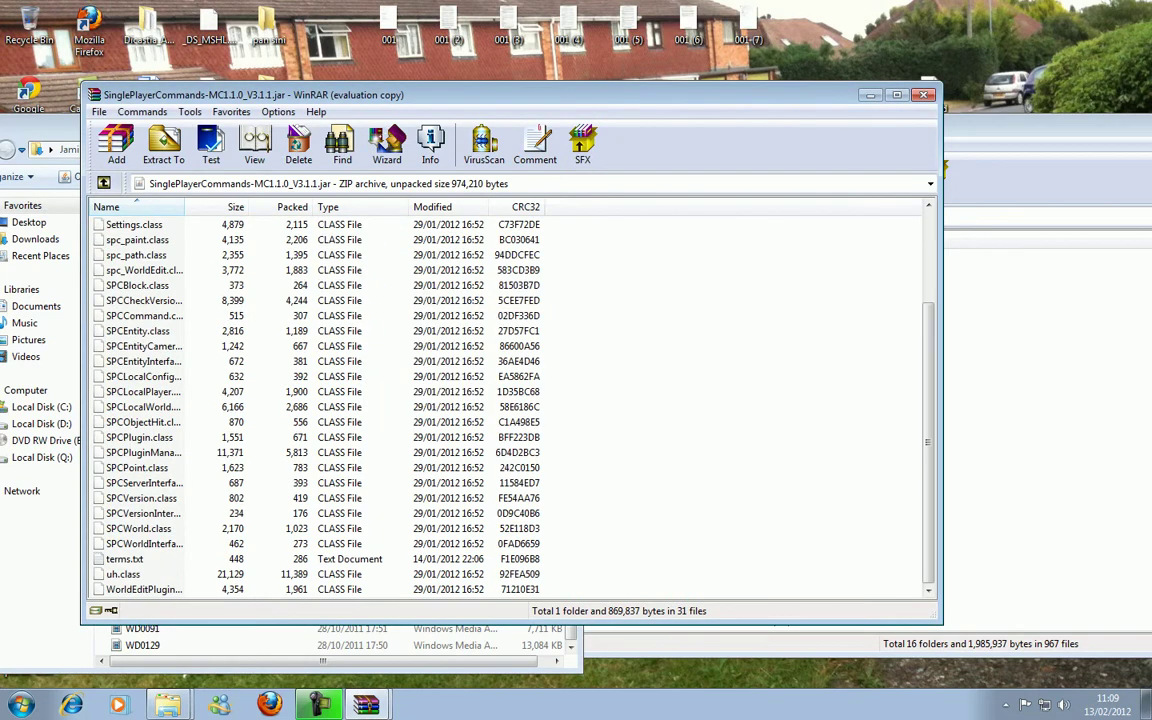
key(End)
key(shift+Up)
key(shift+Up)
key(shift+Up)
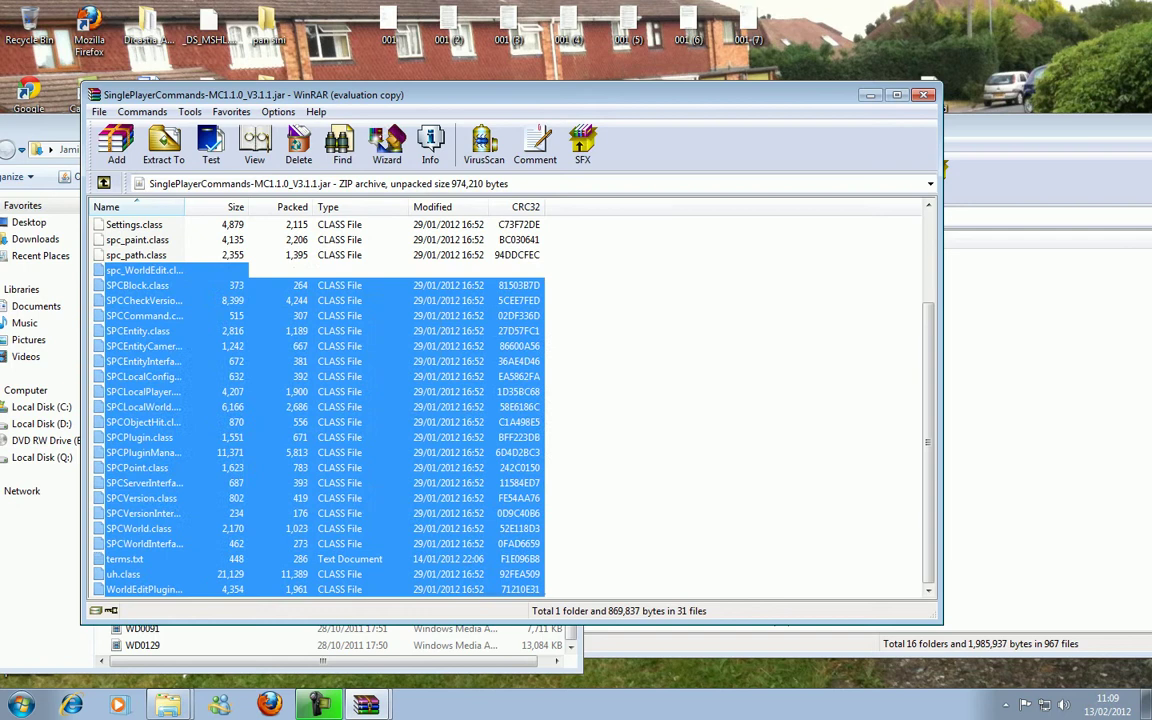
key(shift+Down)
key(shift+Down)
key(shift+Down)
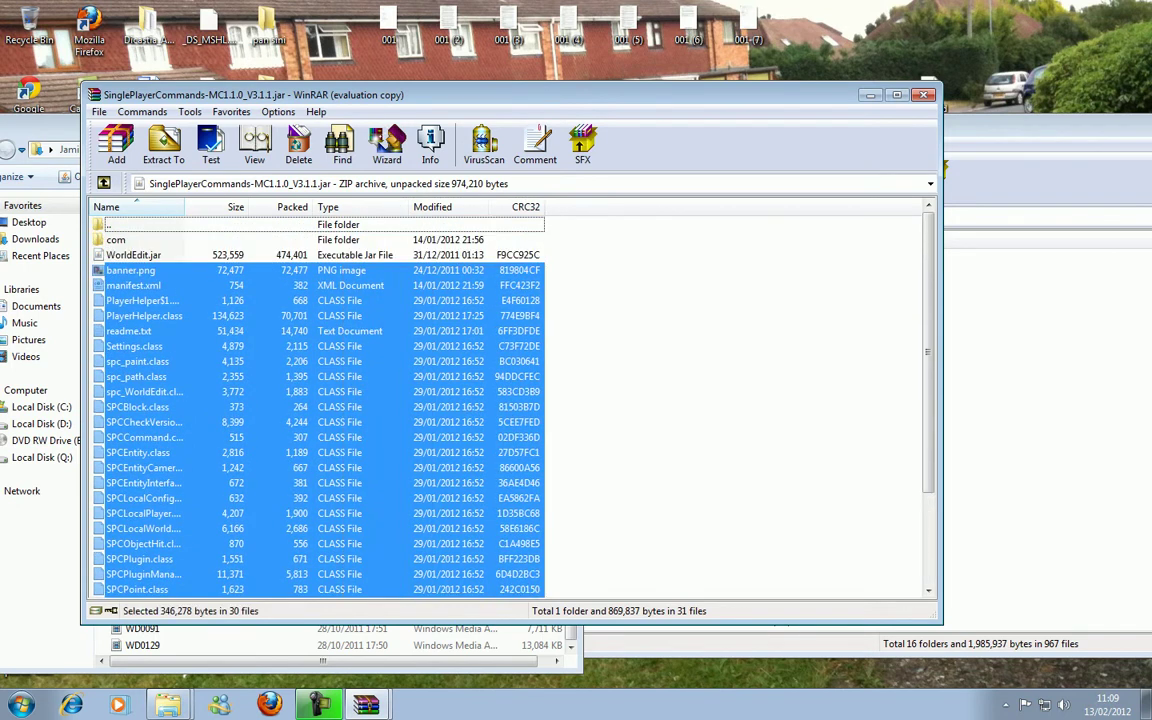
ctrl+click(116, 240)
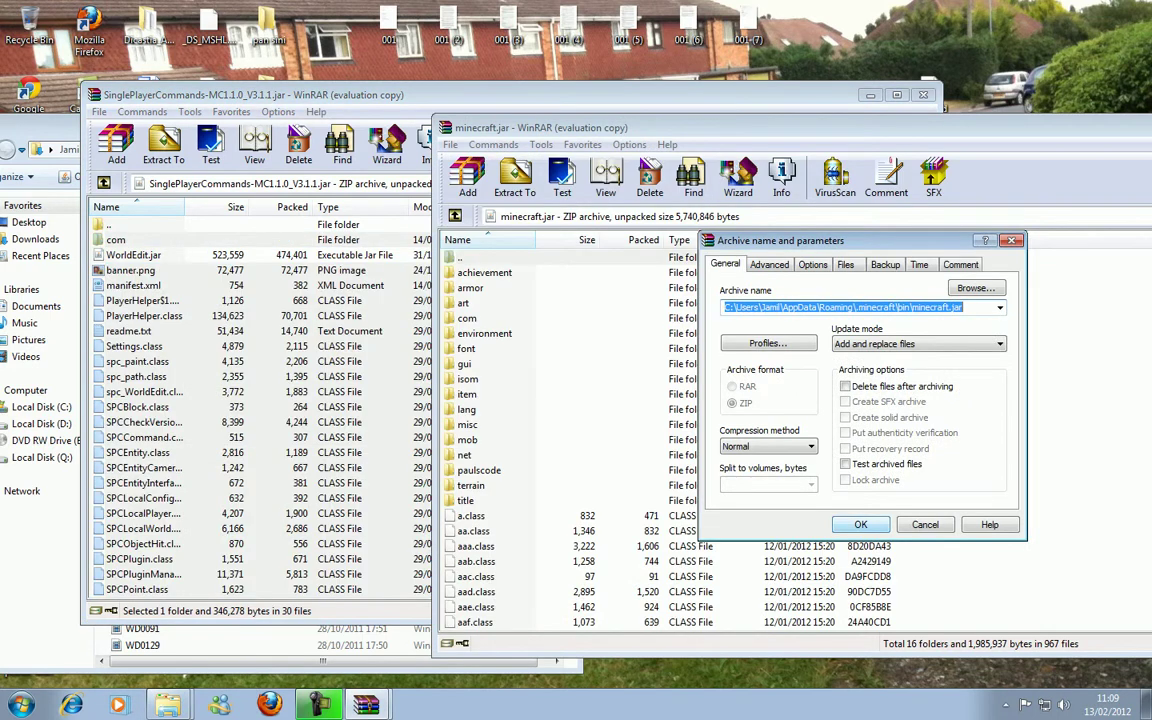
key(Return)
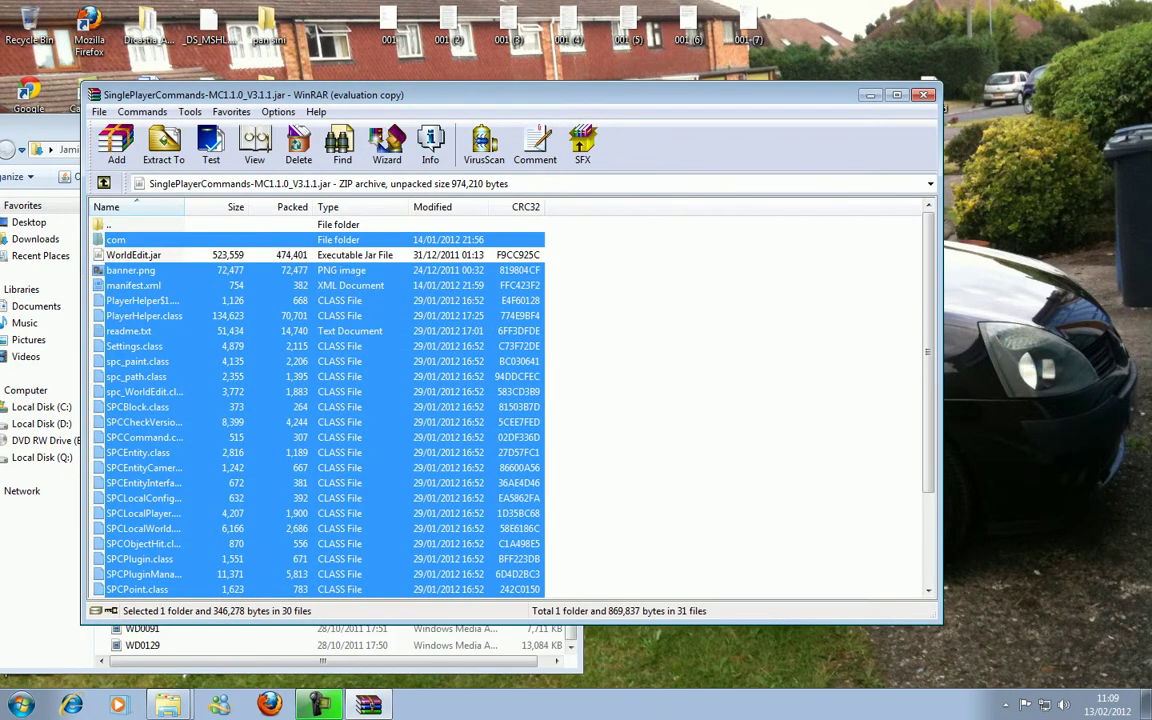
key(alt+Tab)
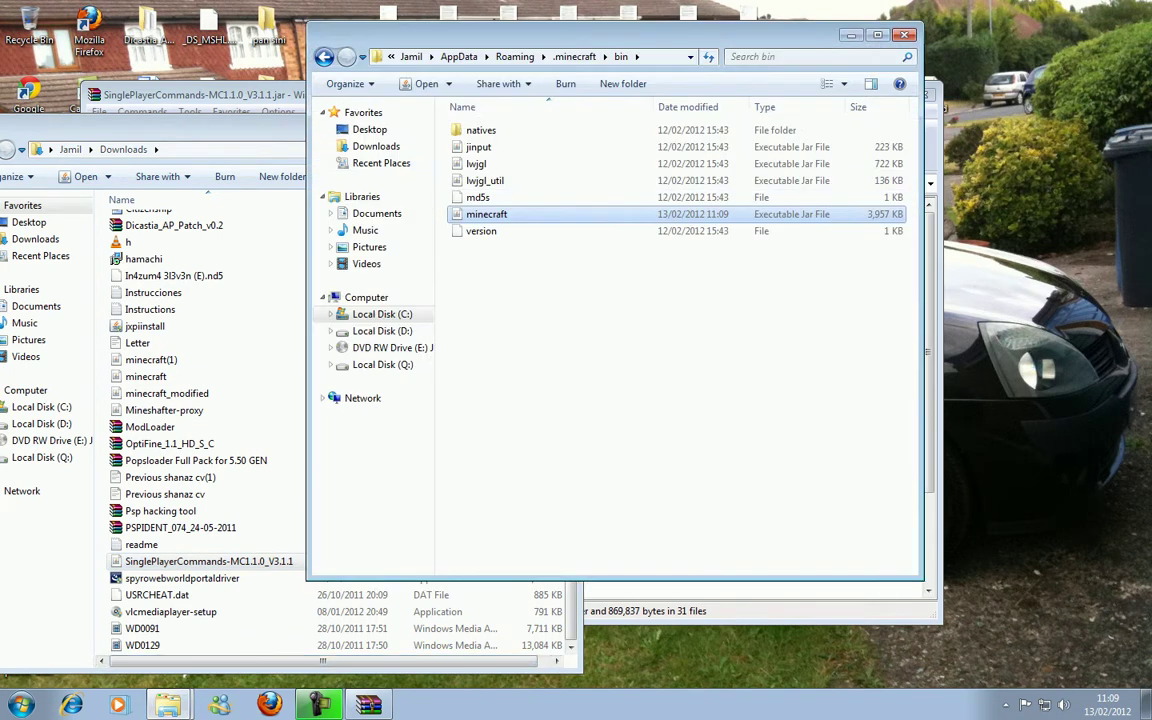
Step: Copy WorldEdit.jar from the archive into the .minecraft bin folder
drag(200, 128, 200, 280)
click(190, 94)
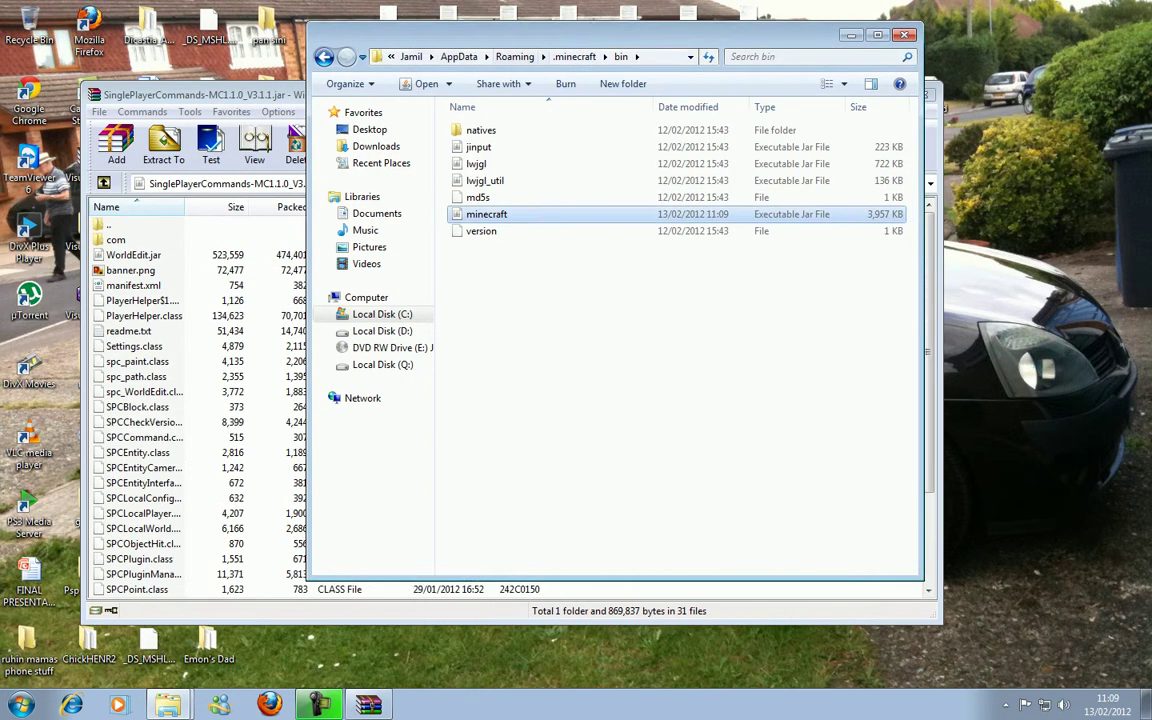
drag(600, 34, 816, 50)
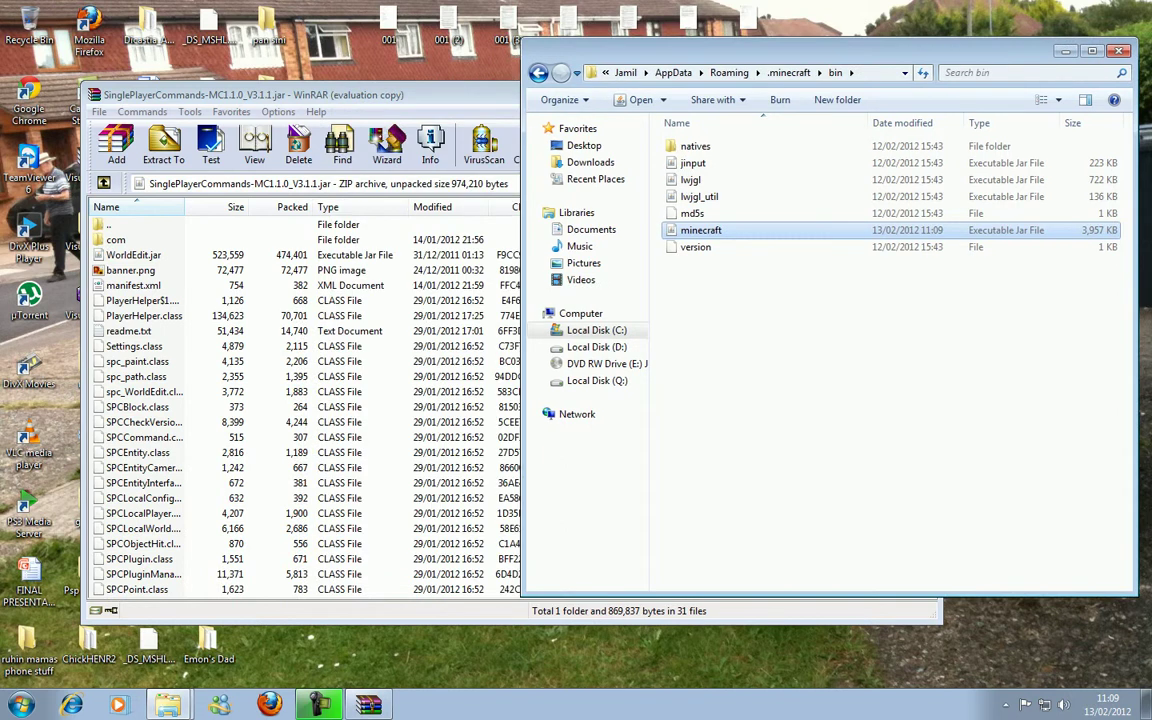
click(133, 255)
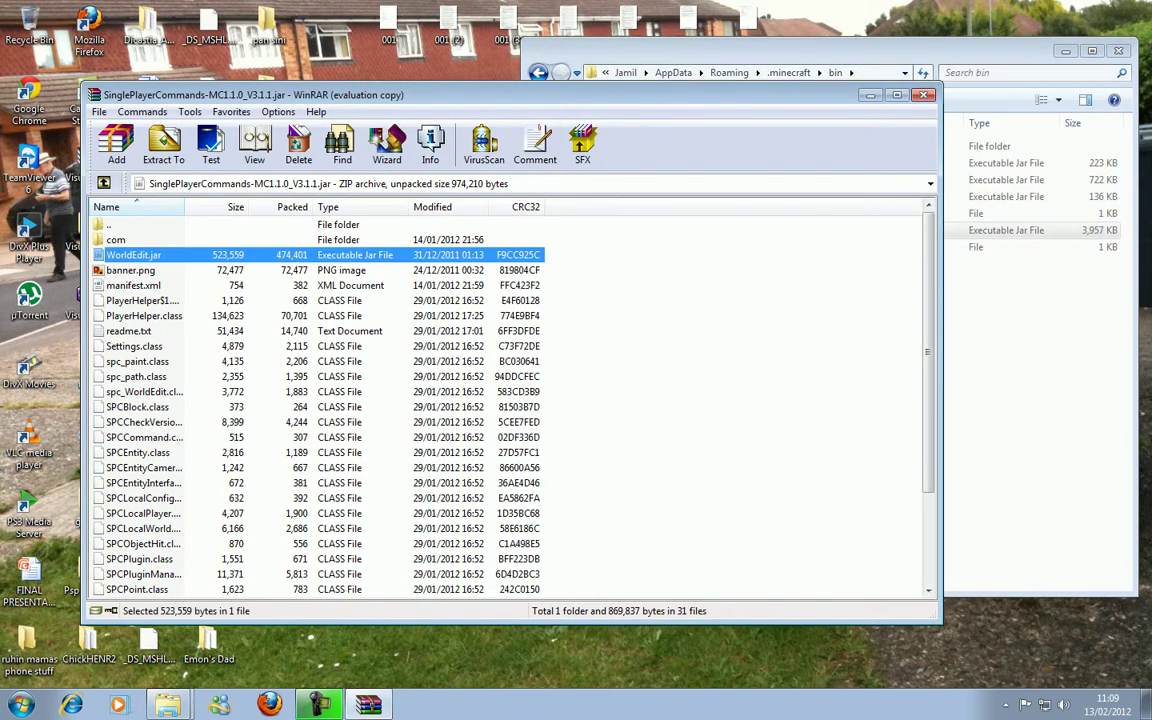
drag(133, 255, 1030, 320)
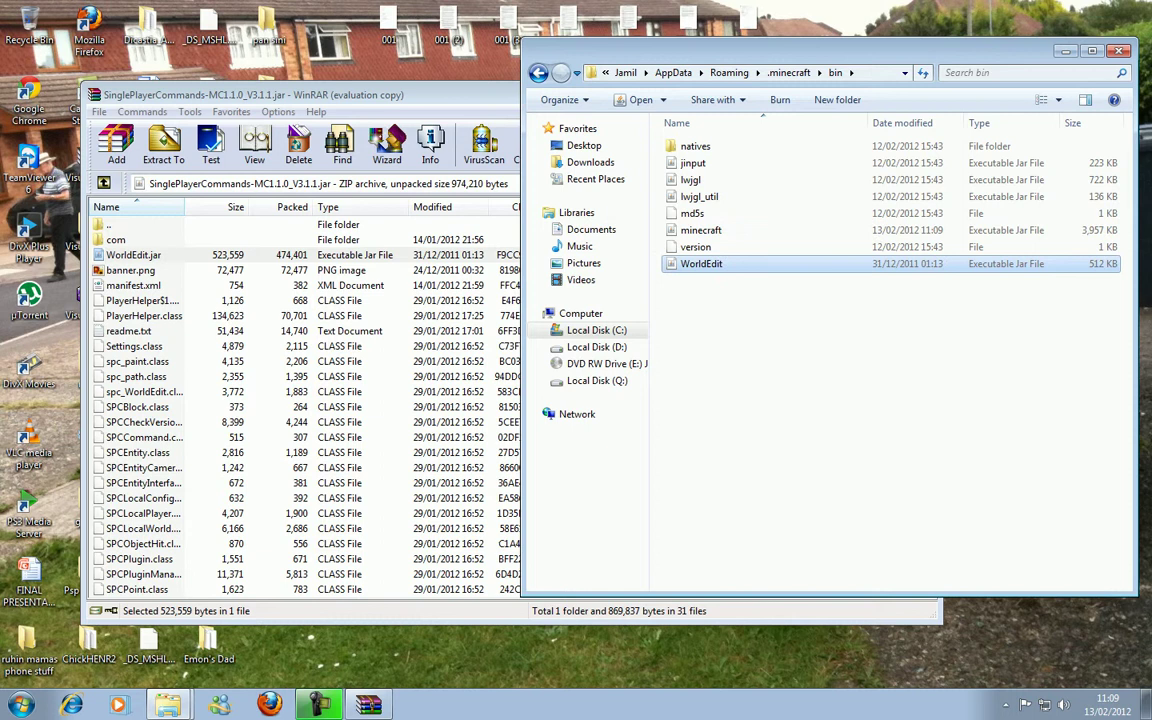
Step: Close the SinglePlayerCommands archive, leaving only the Downloads folder open
click(1065, 50)
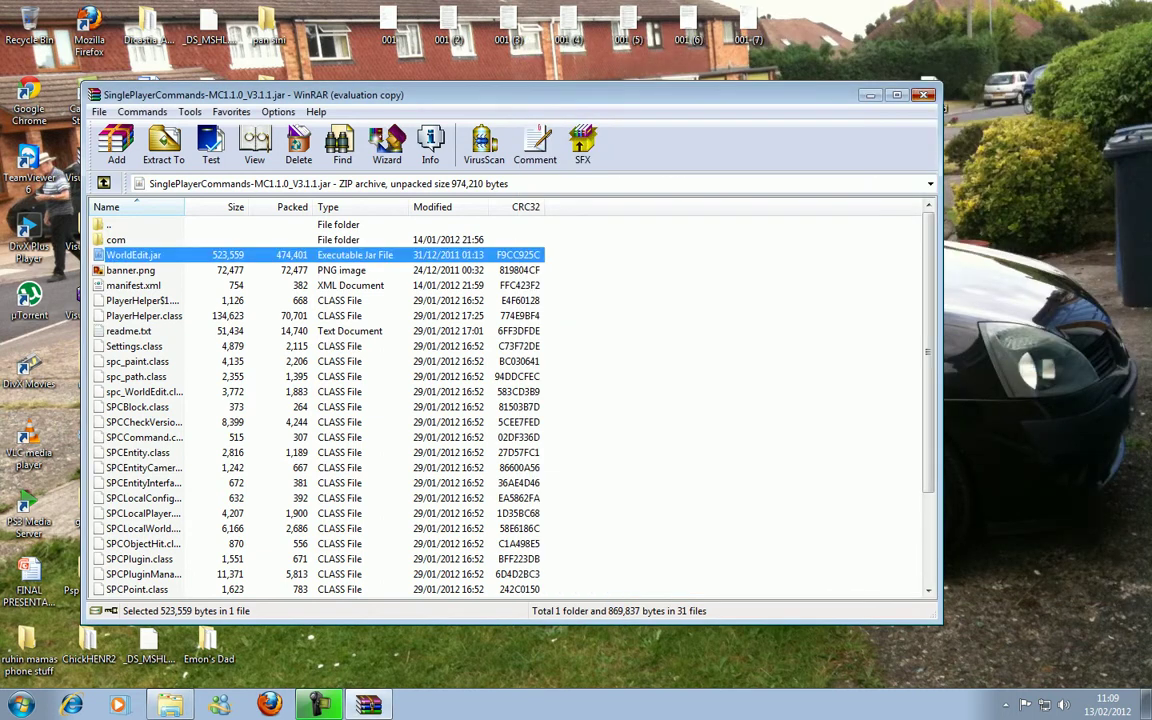
click(831, 85)
click(170, 705)
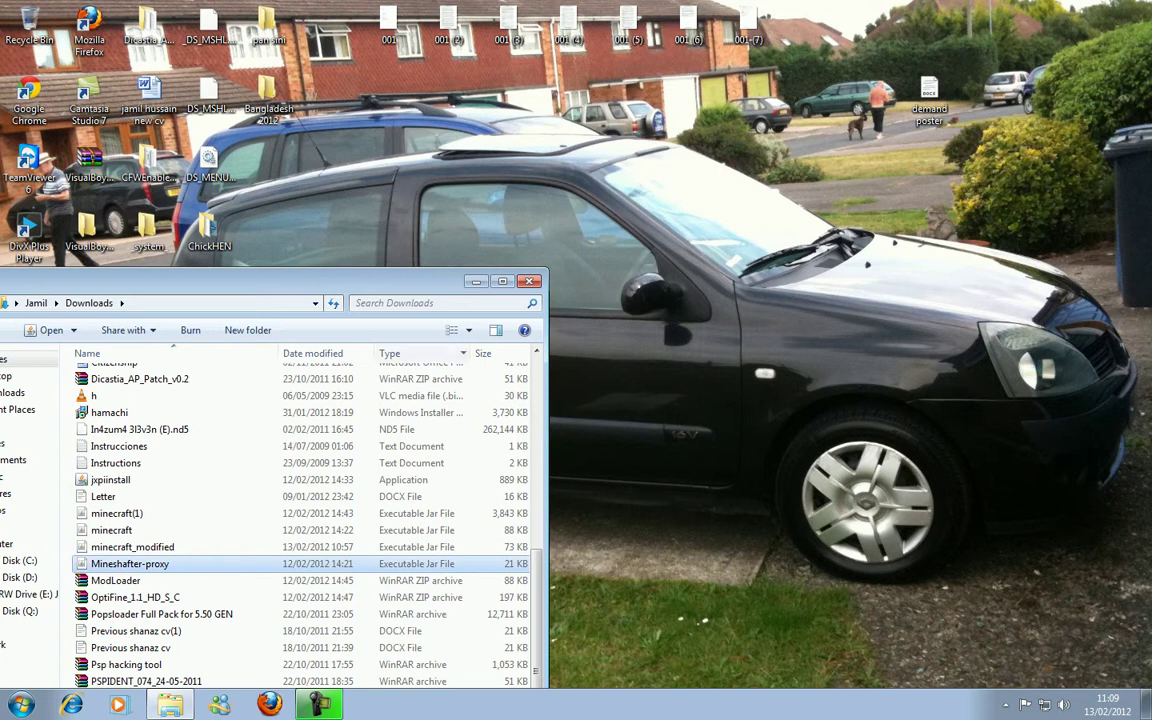
Step: Log into the Minecraft Launcher with the account password to launch Minecraft 1.1
key(super+d)
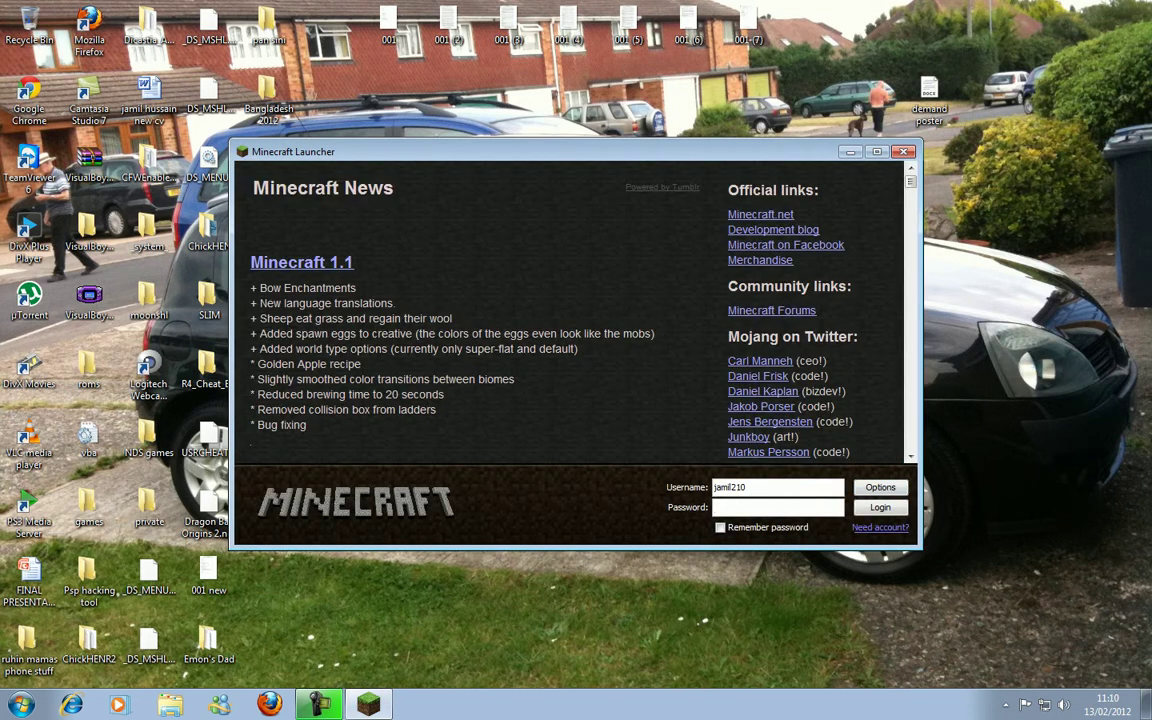
text(*******)
text(*)
key(Return)
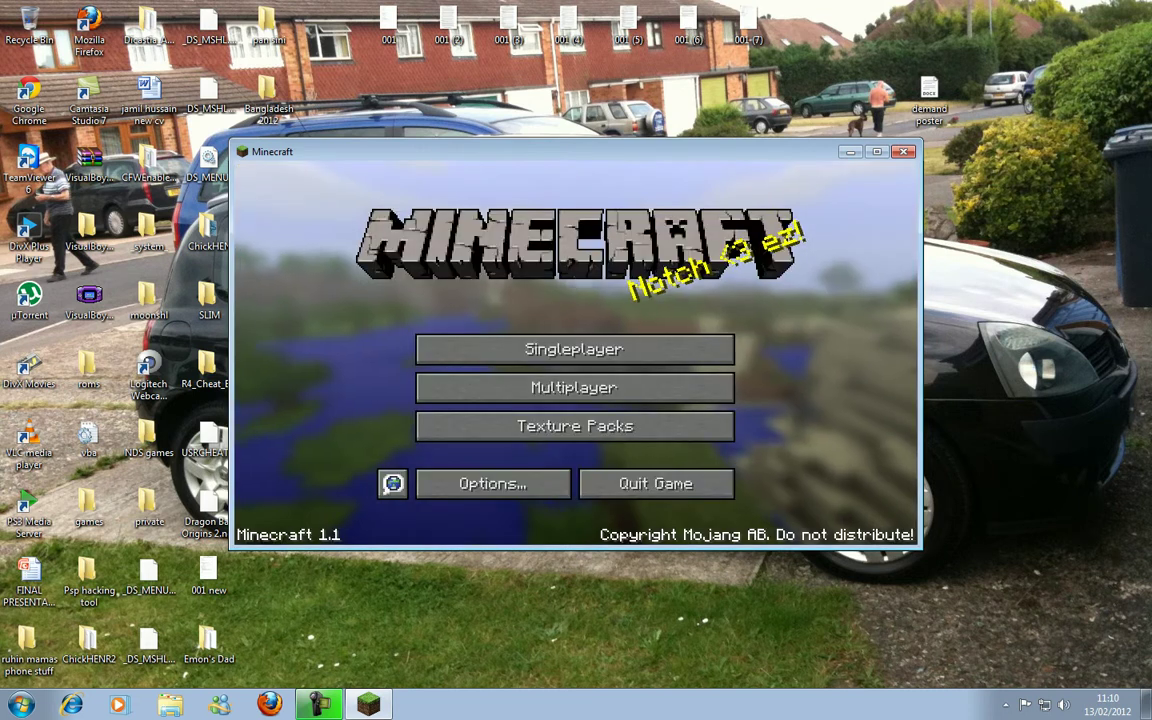
Step: Load the 'emon' survival world from the Singleplayer world list
click(574, 349)
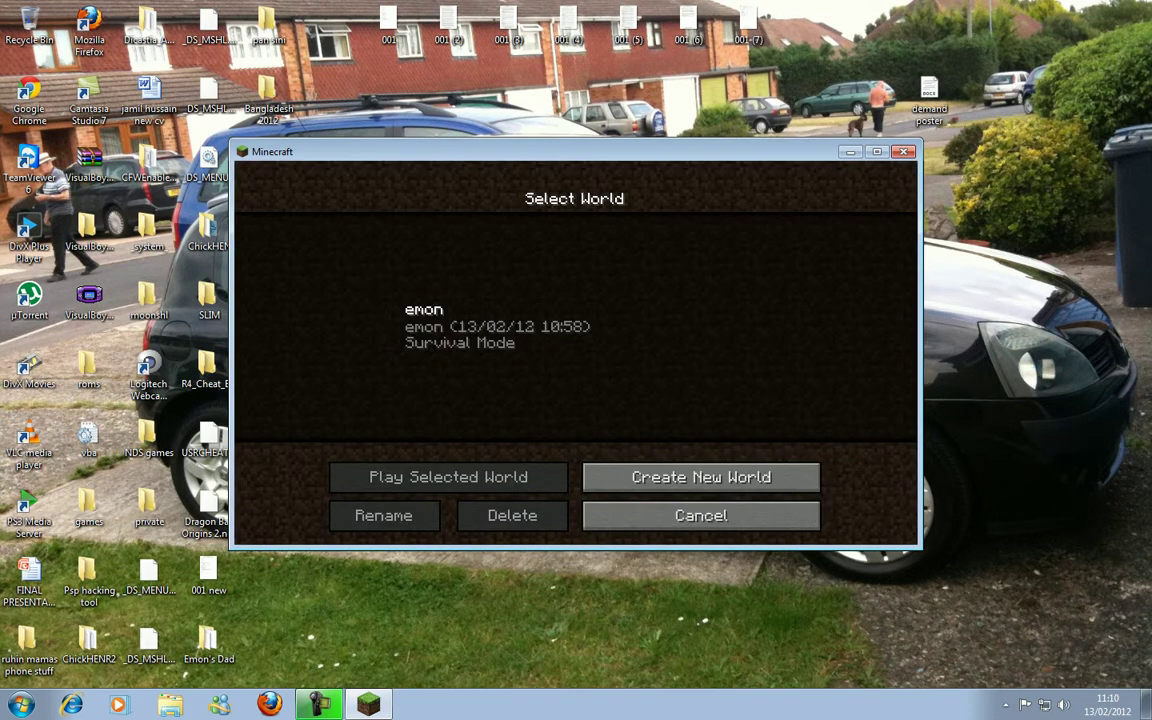
click(573, 324)
click(447, 476)
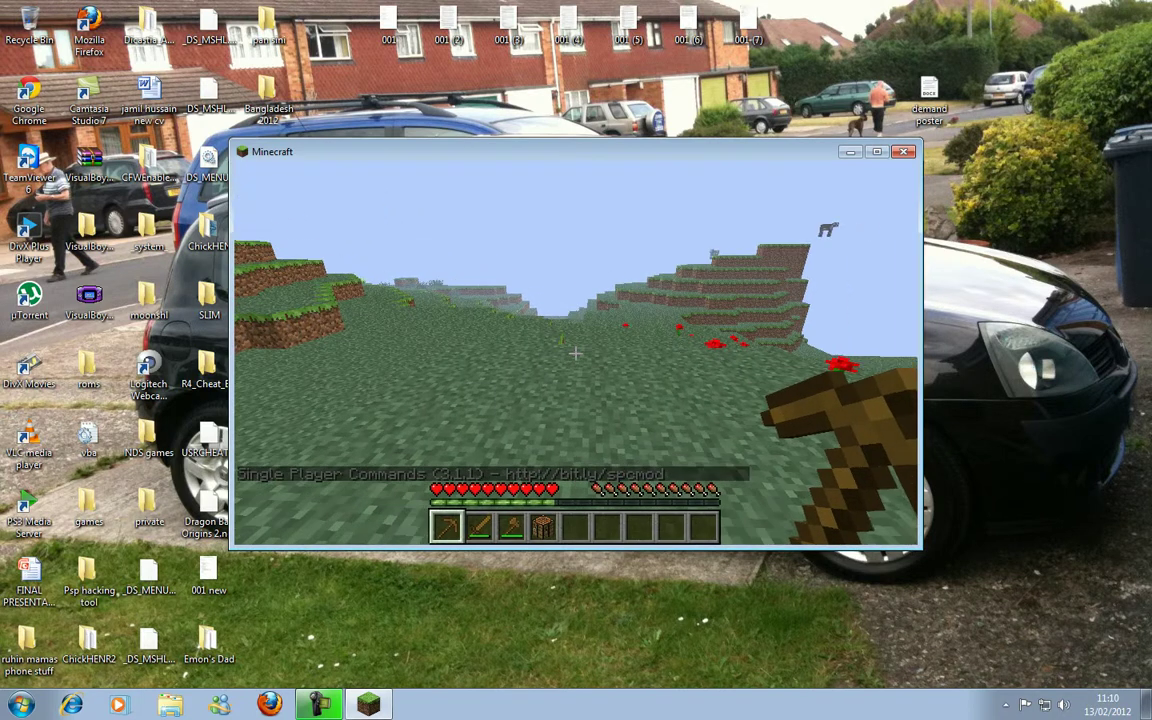
Step: Run /give diamond 100 in chat and confirm the 100 diamonds in the inventory
key(t)
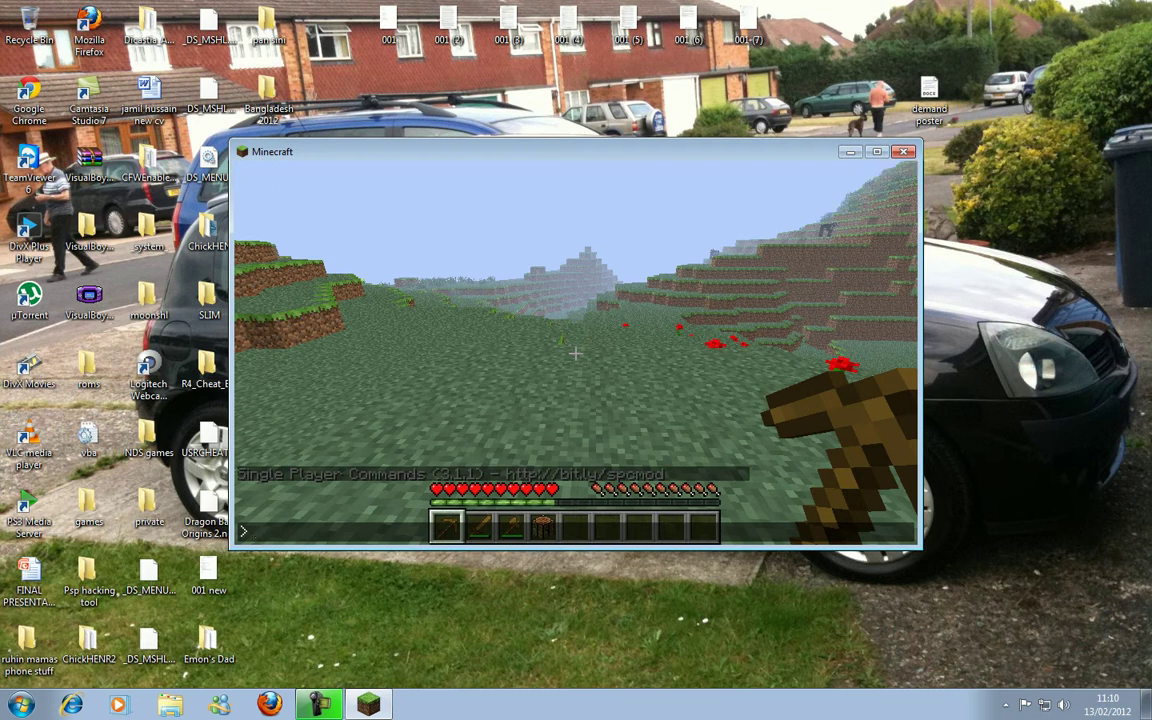
text(/give diamo)
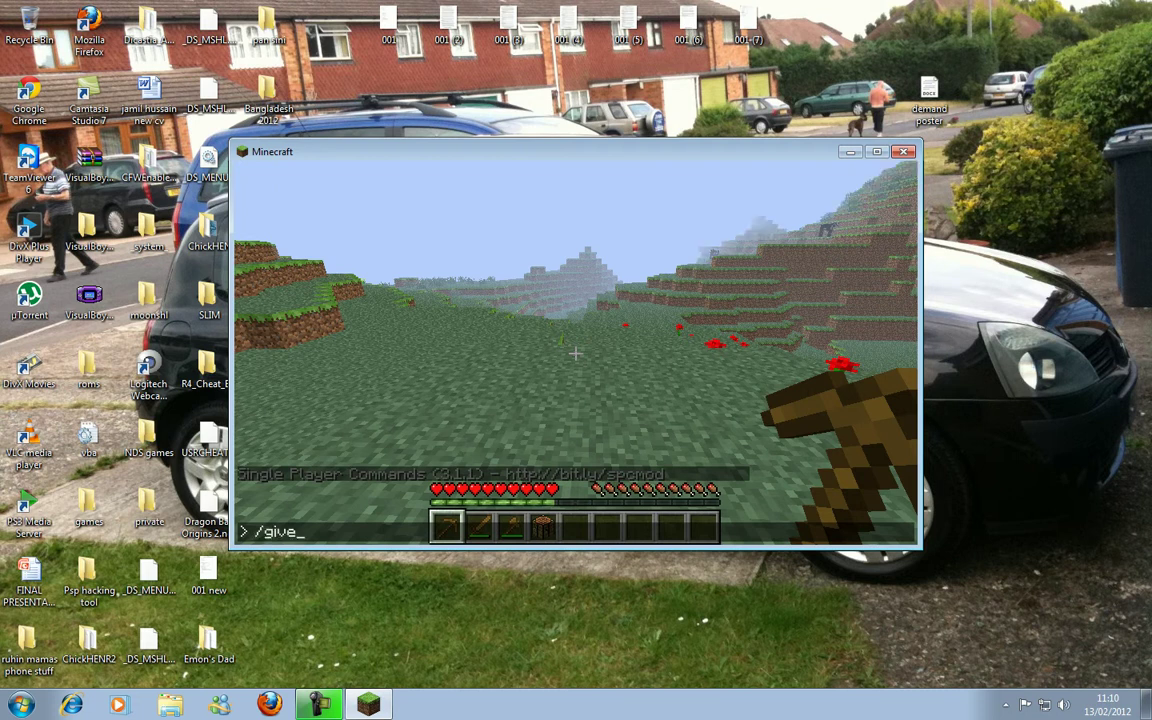
text(nd)
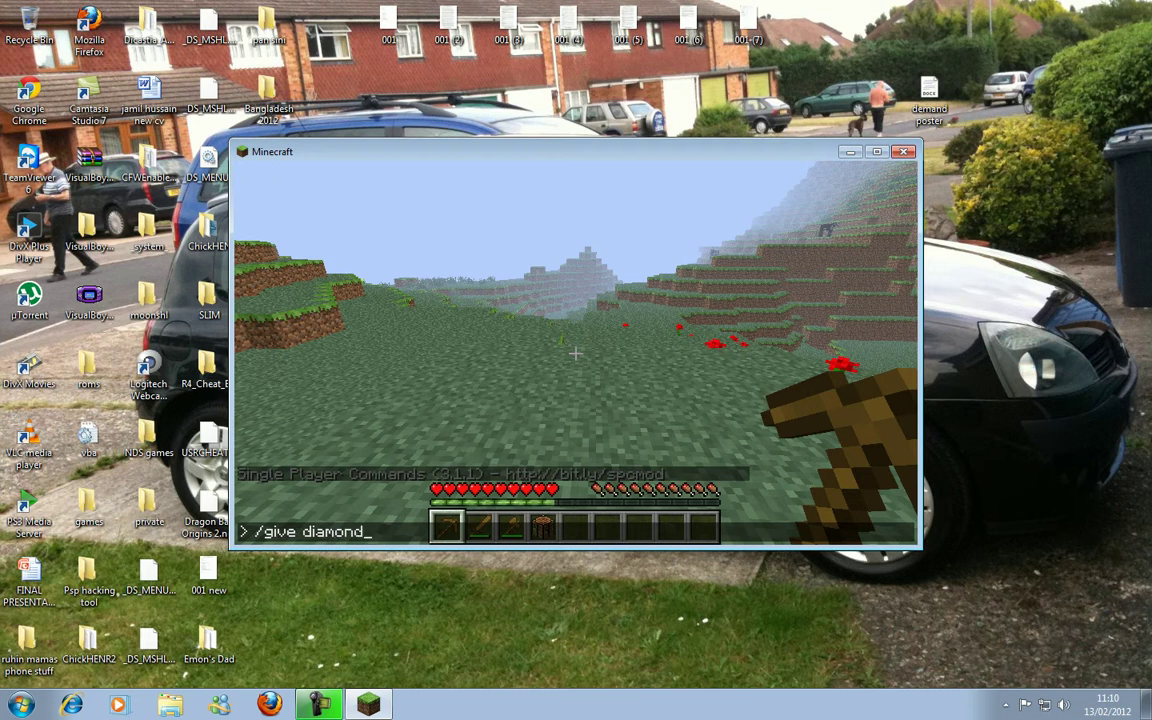
text( 100)
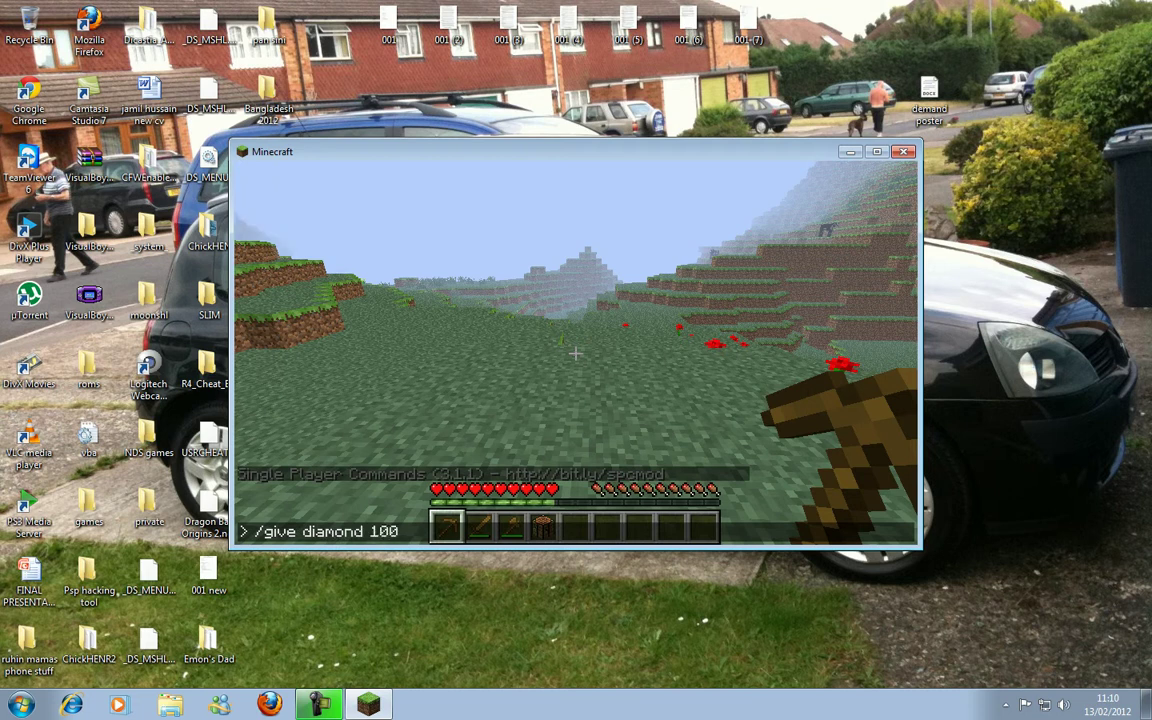
key(Return)
key(e)
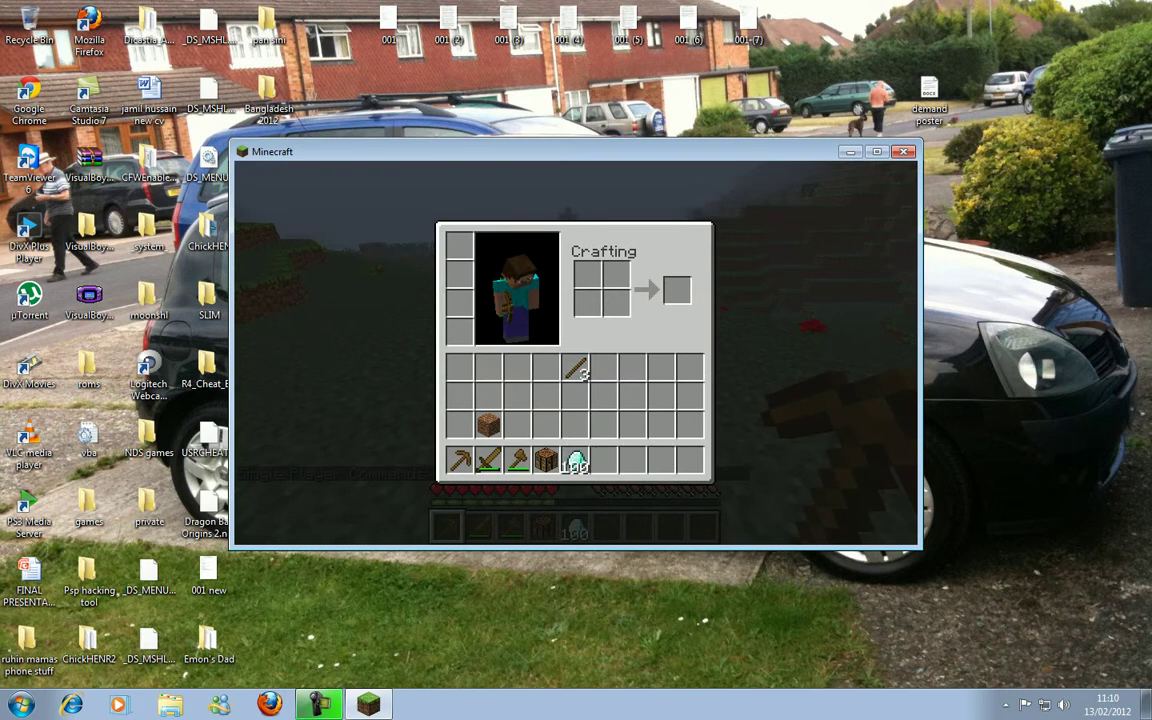
key(e)
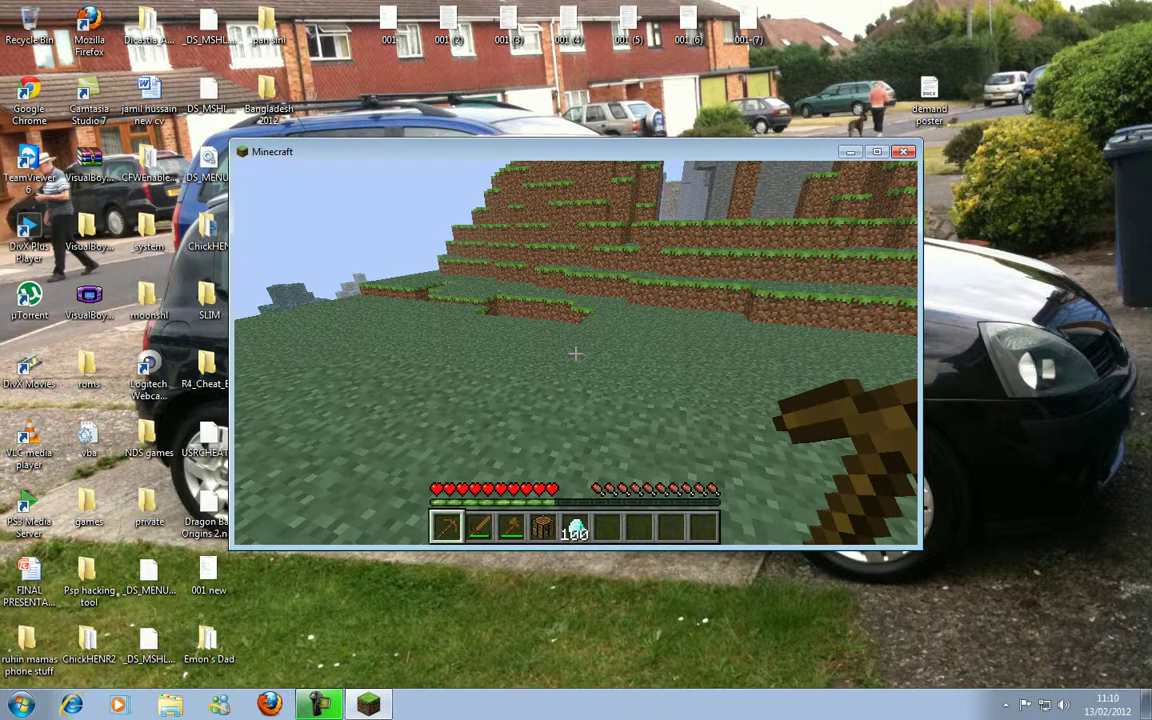
Step: Walk to the terraced grass hill, then turn left toward the raised grass platform
key(w)
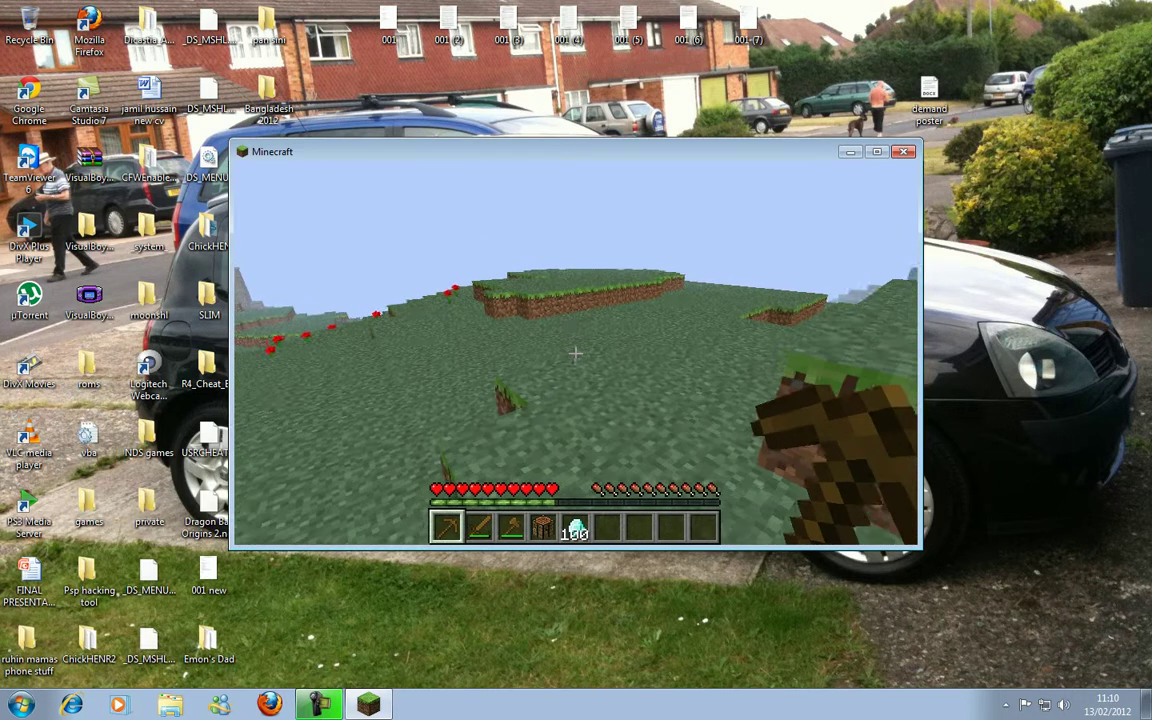
key(w)
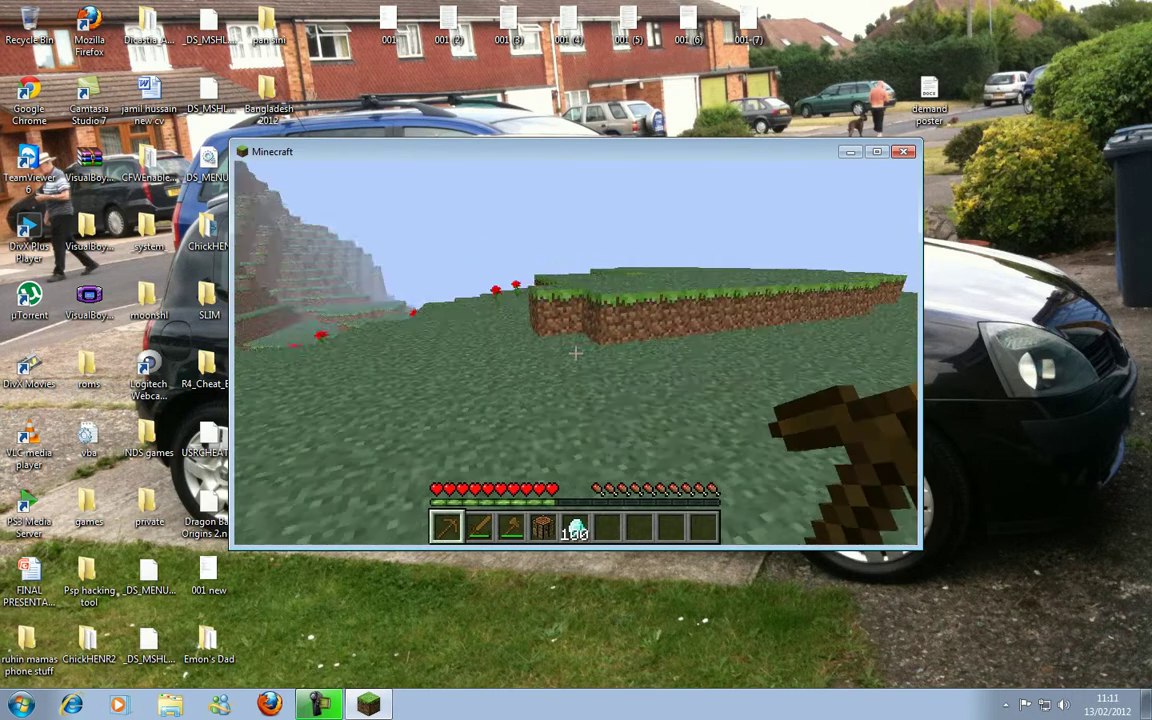